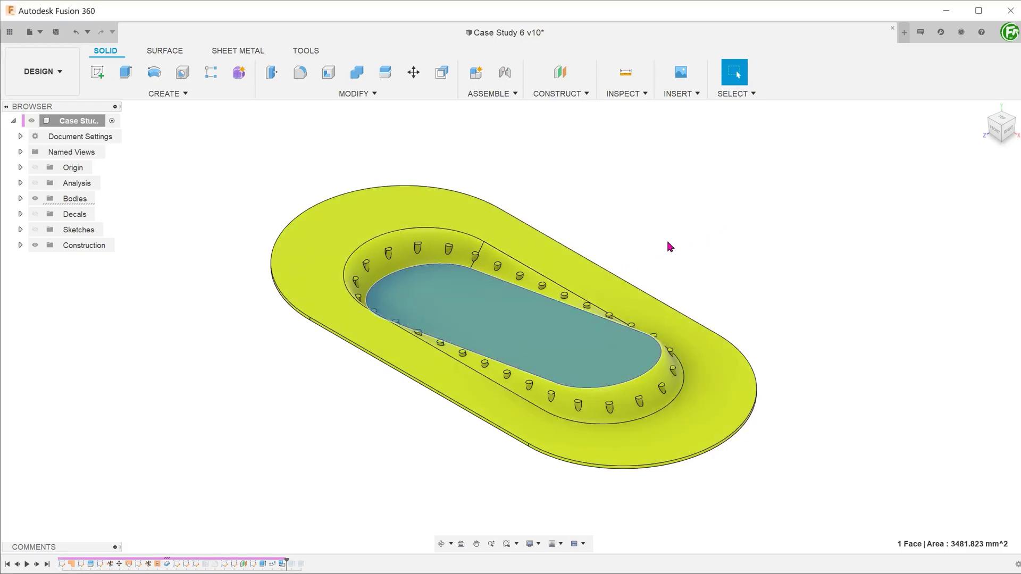
View the tray from the top, front and tilted angles to study the sloped transition face.
{"action": "left_click", "coordinate": [1002, 118]}
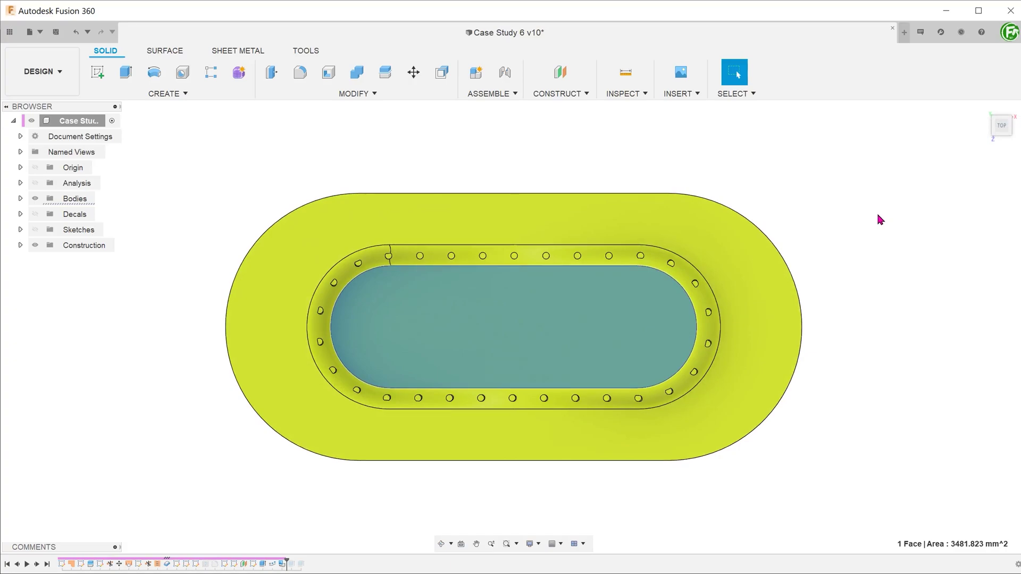
{"action": "left_click", "coordinate": [951, 181]}
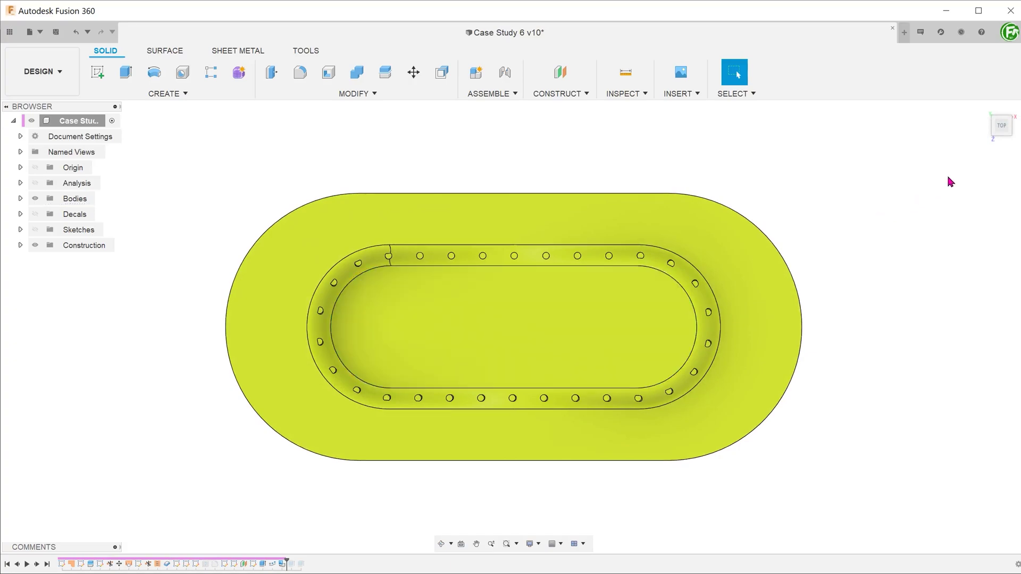
{"action": "middle_click_drag", "start_coordinate": [951, 181], "coordinate": [907, 269], "text": "shift"}
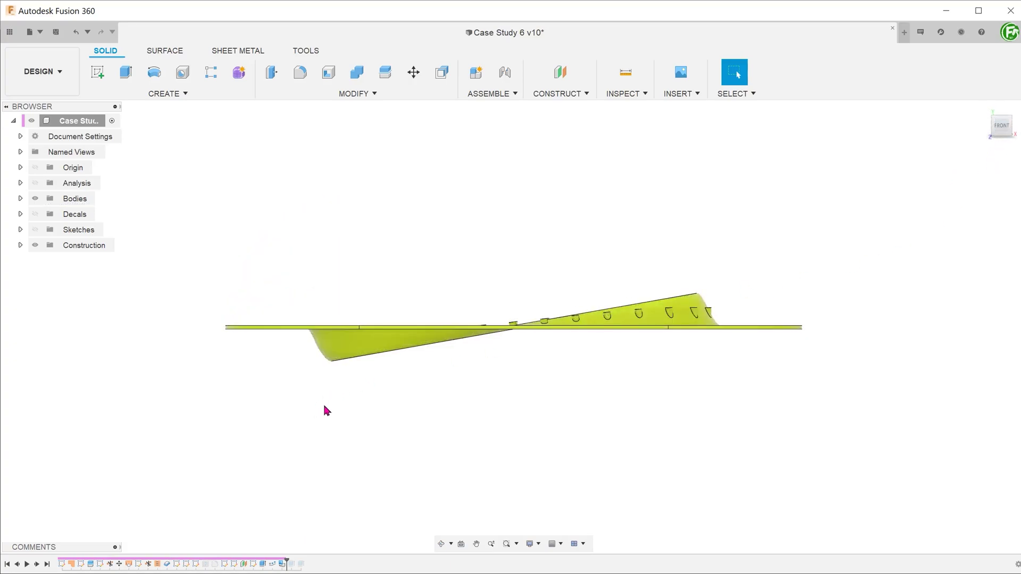
{"action": "scroll", "coordinate": [515, 360], "scroll_direction": "up", "scroll_amount": 3}
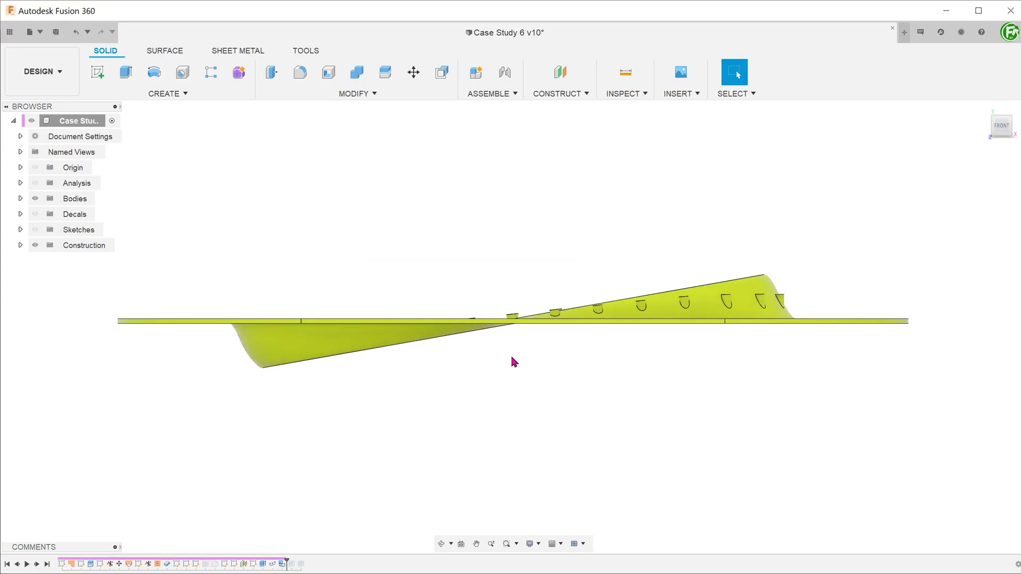
{"action": "middle_click_drag", "start_coordinate": [908, 214], "coordinate": [885, 242], "text": "shift"}
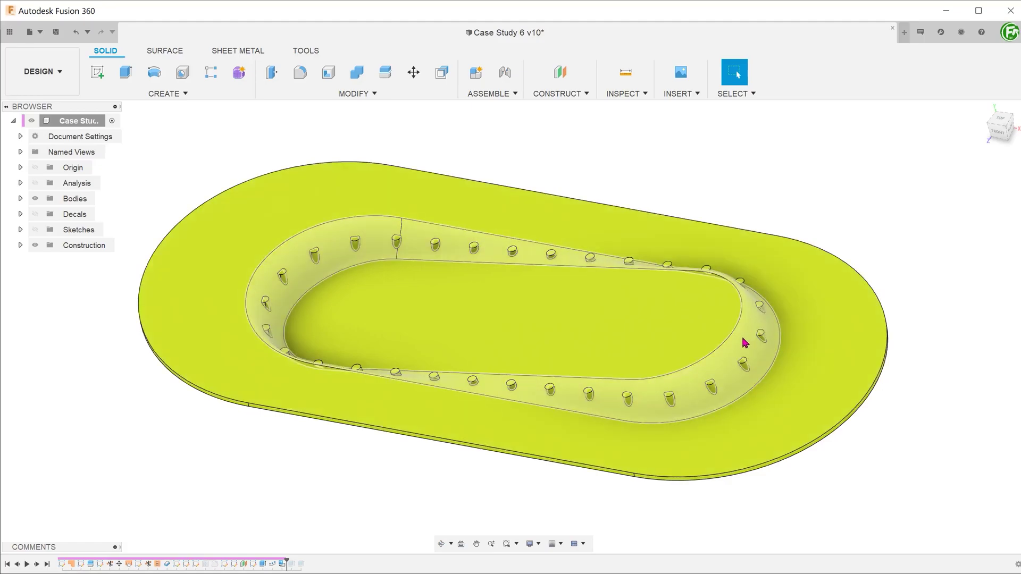
{"action": "left_click", "coordinate": [699, 367]}
{"action": "mouse_move", "coordinate": [237, 452]}
{"action": "middle_mouse_down", "text": "shift"}
{"action": "mouse_move", "coordinate": [225, 461]}
{"action": "mouse_move", "coordinate": [237, 438]}
{"action": "mouse_move", "coordinate": [235, 458]}
{"action": "middle_mouse_up", "text": "shift"}
Turn on the section analysis and view the cut tray from the front and a tilted angle.
{"action": "left_click", "coordinate": [35, 183]}
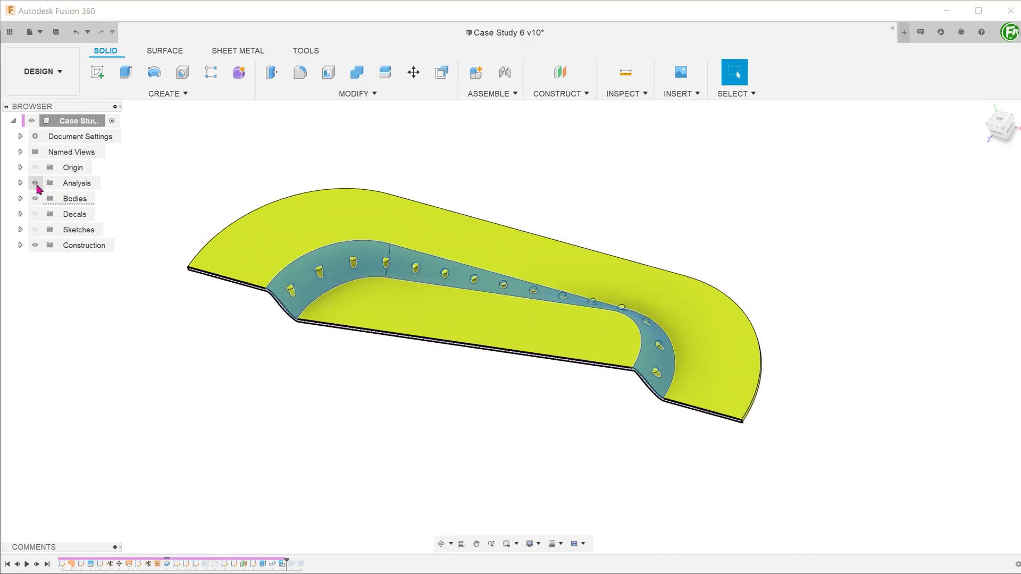
{"action": "left_click", "coordinate": [999, 131]}
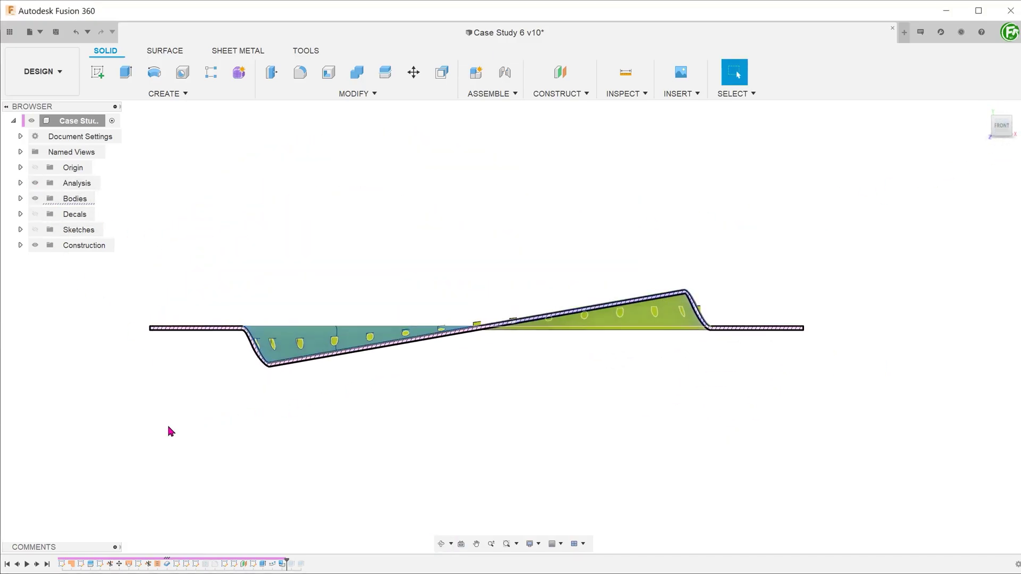
{"action": "mouse_move", "coordinate": [529, 406]}
{"action": "middle_mouse_down", "text": "shift"}
{"action": "mouse_move", "coordinate": [599, 378]}
{"action": "mouse_move", "coordinate": [575, 413]}
{"action": "mouse_move", "coordinate": [581, 404]}
{"action": "middle_mouse_up", "text": "shift"}
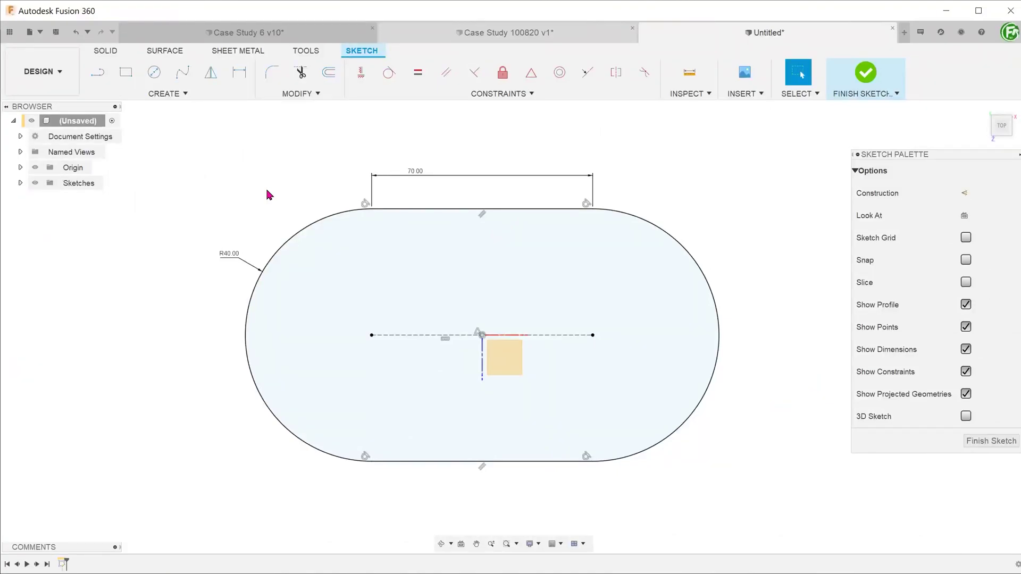
Offset the outer slot outline 8.908 mm inward.
{"action": "left_click", "coordinate": [329, 72]}
{"action": "left_click", "coordinate": [322, 219]}
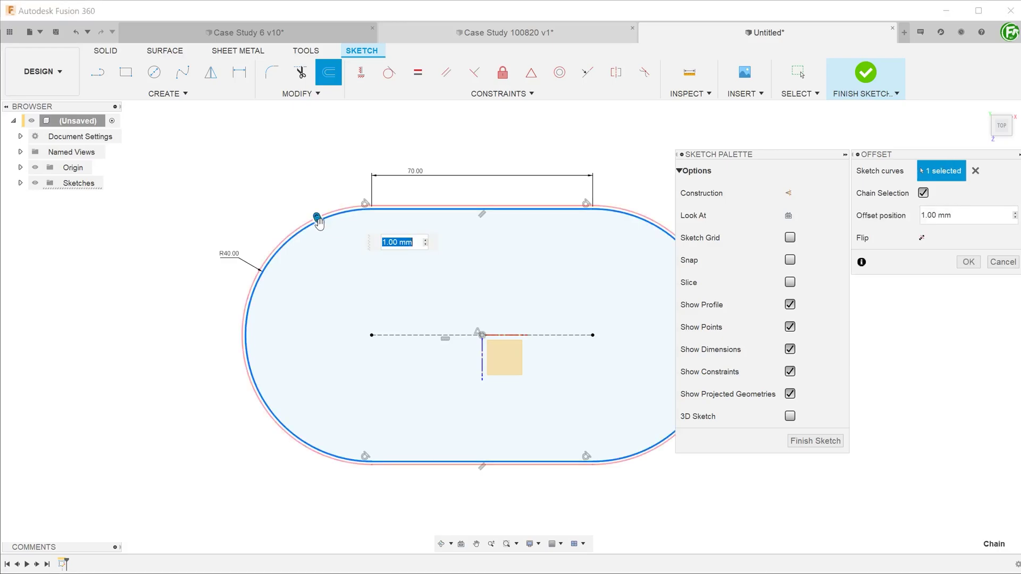
{"action": "left_click_drag", "start_coordinate": [325, 226], "coordinate": [340, 242]}
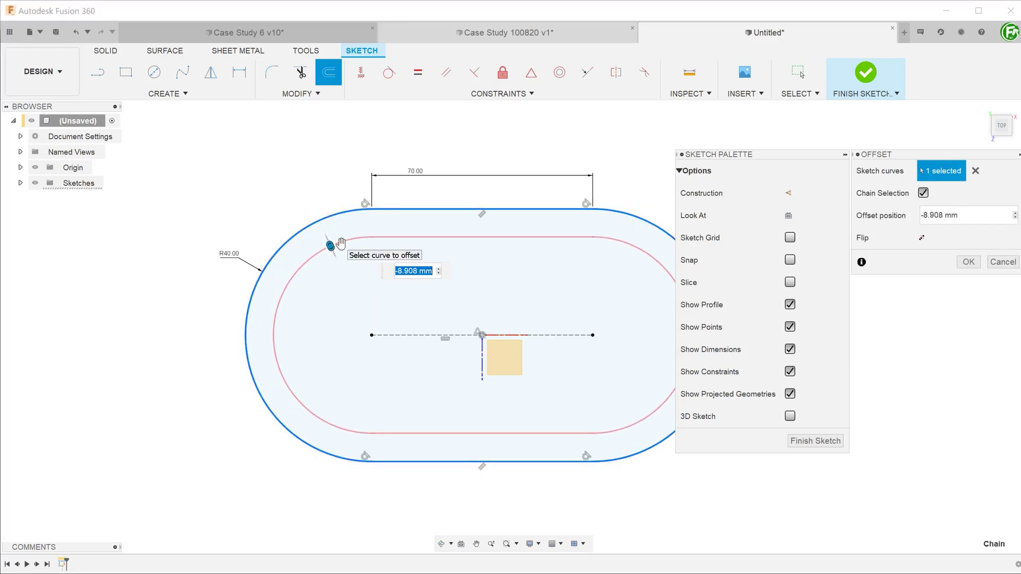
{"action": "key", "text": "Return"}
Add a second inward offset of the outer outline at 13.145 mm.
{"action": "key", "text": "o"}
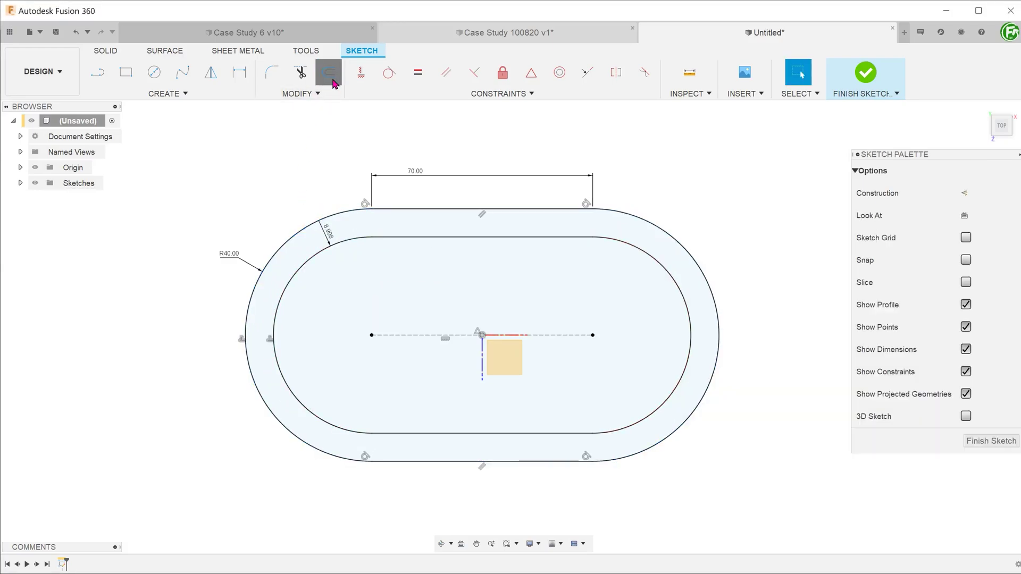
{"action": "left_click", "coordinate": [371, 239]}
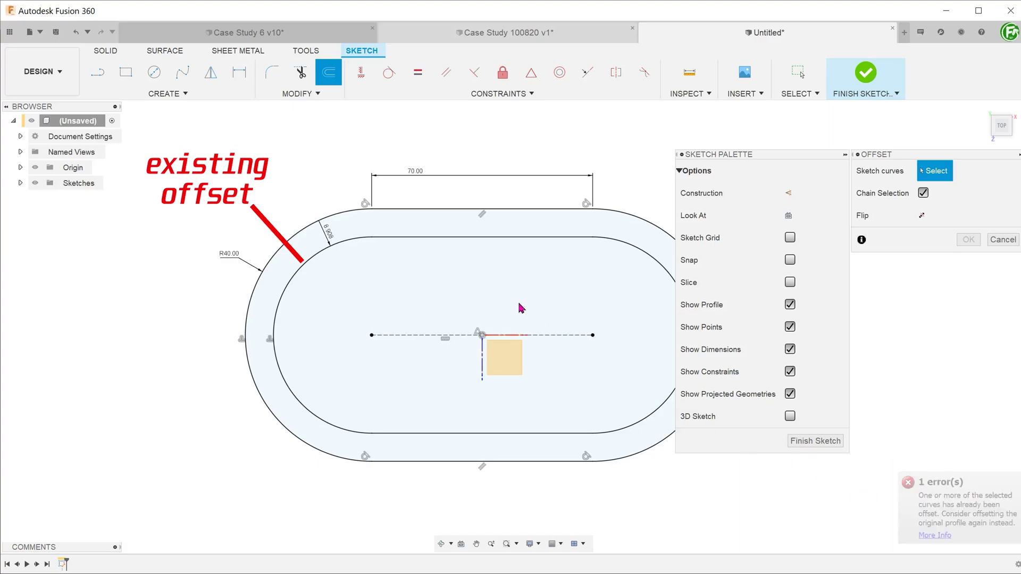
{"action": "left_click", "coordinate": [385, 215]}
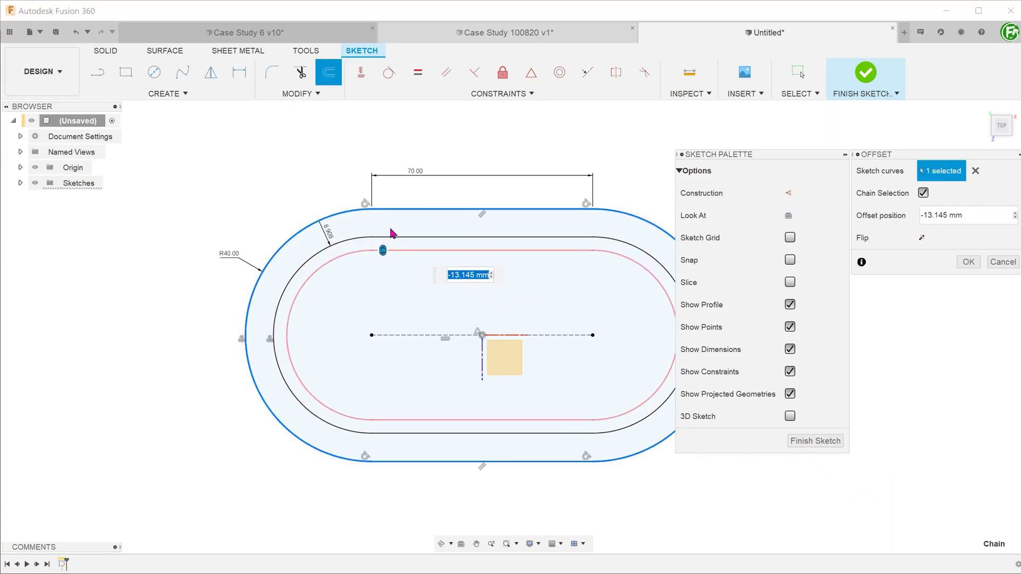
{"action": "key", "text": "Return"}
Add a third offset at 17.566 mm, then switch to Case Study 100820 v1.
{"action": "left_click", "coordinate": [329, 73]}
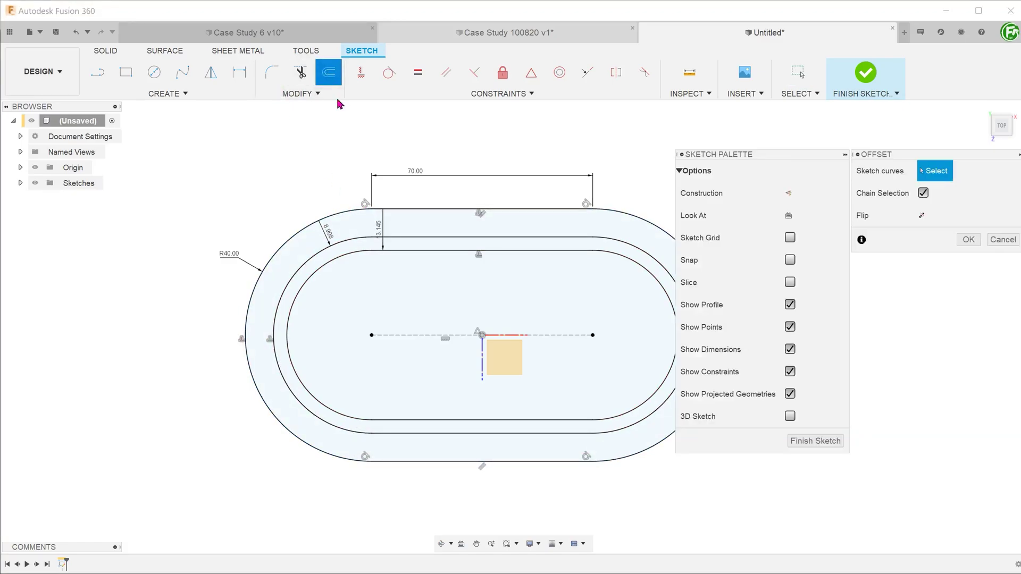
{"action": "left_click", "coordinate": [397, 215]}
{"action": "left_click", "coordinate": [384, 266]}
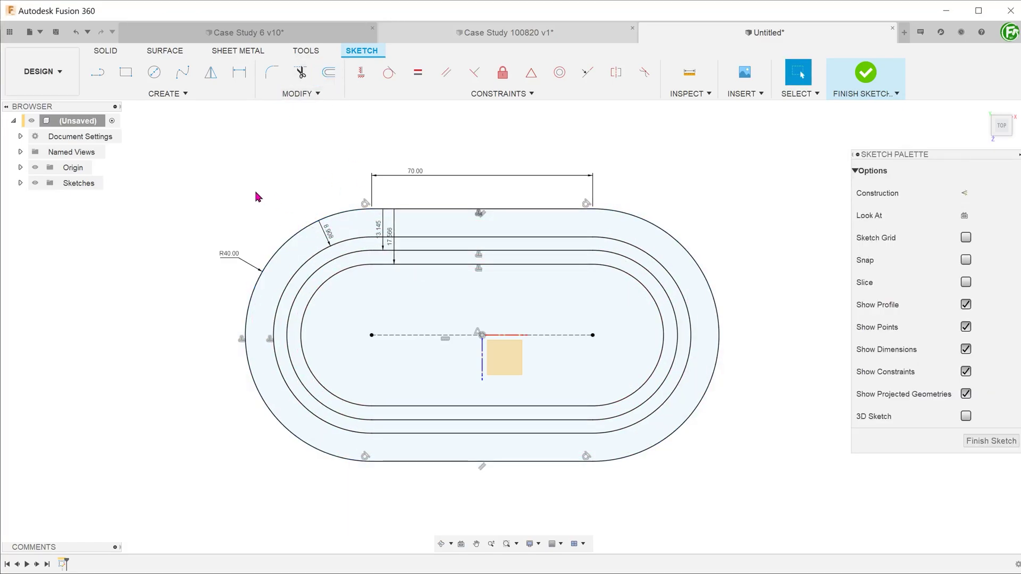
{"action": "key", "text": "ctrl+Tab"}
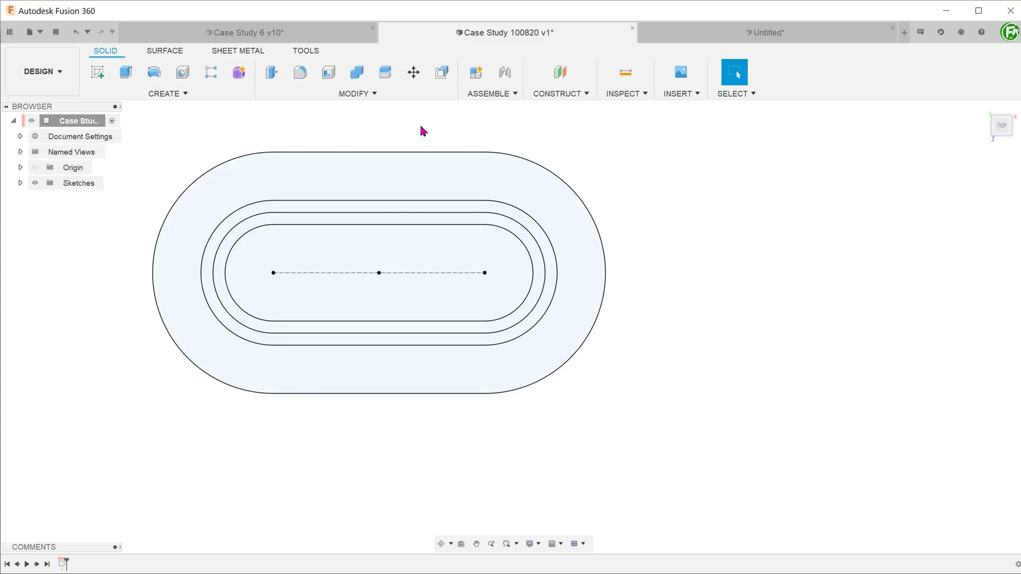
{"action": "left_click", "coordinate": [413, 166]}
{"action": "left_click", "coordinate": [421, 255]}
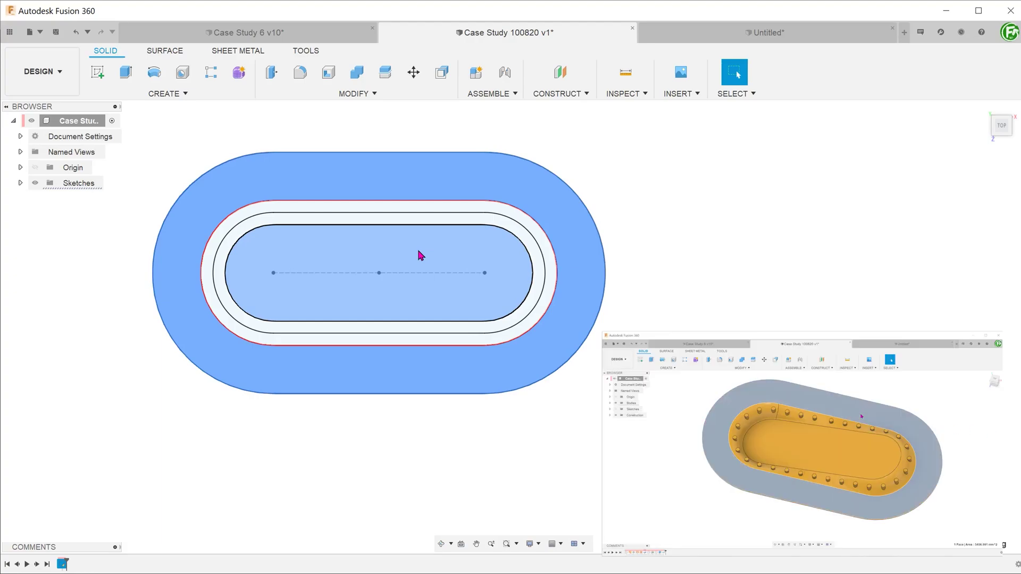
{"action": "left_click", "coordinate": [424, 139]}
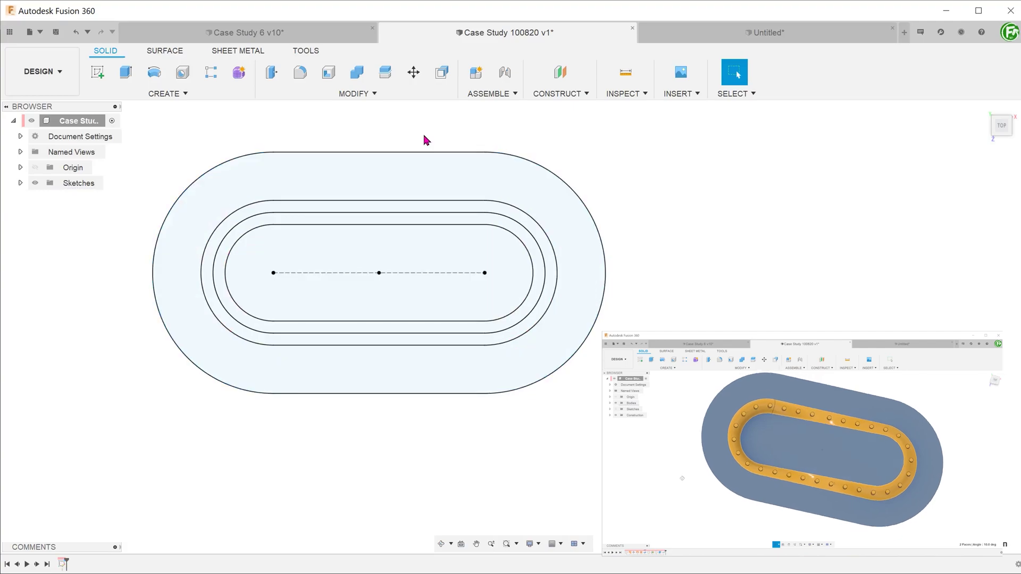
{"action": "double_click", "coordinate": [429, 213]}
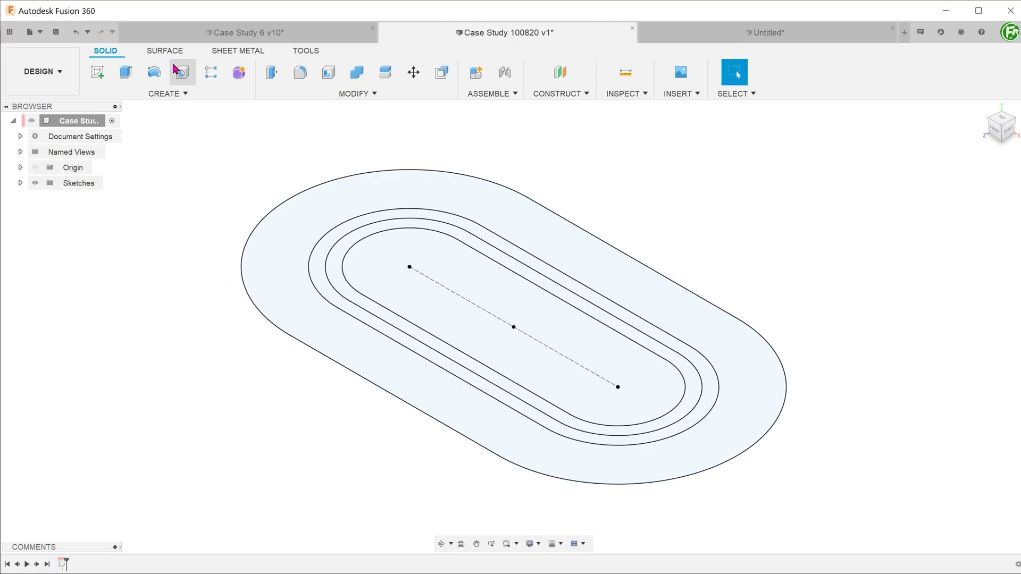
Create patch surfaces from the outer ring profile and the inner slot profile.
{"action": "left_click", "coordinate": [164, 51]}
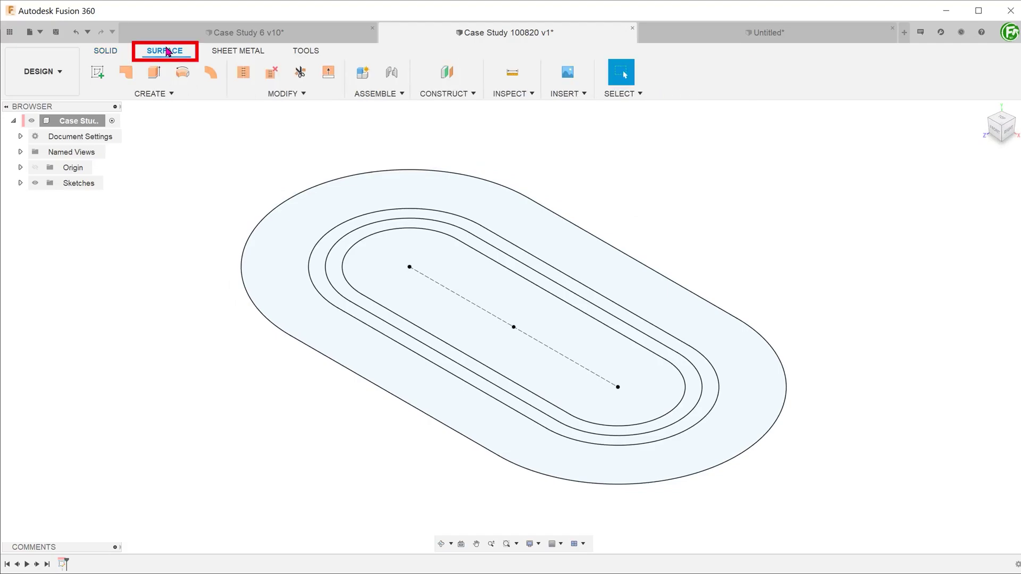
{"action": "left_click", "coordinate": [182, 96]}
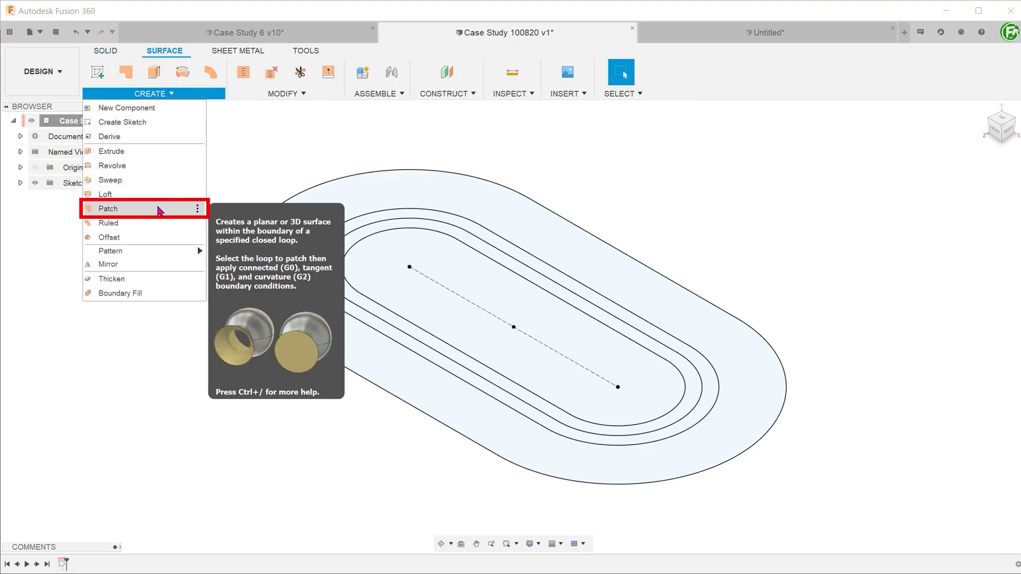
{"action": "left_click", "coordinate": [160, 210]}
{"action": "left_click", "coordinate": [306, 209]}
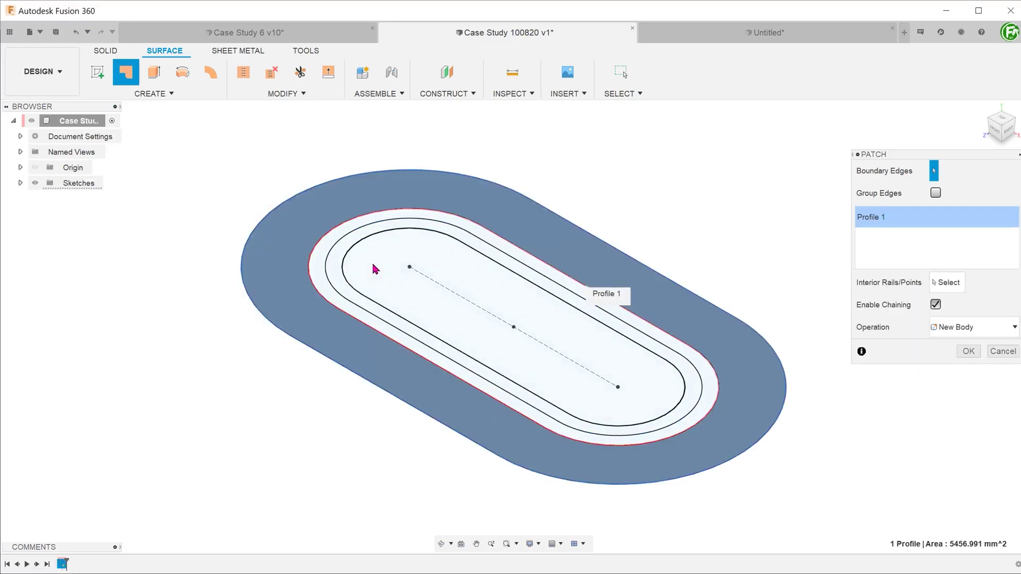
{"action": "left_click", "coordinate": [375, 269]}
{"action": "left_click", "coordinate": [967, 351]}
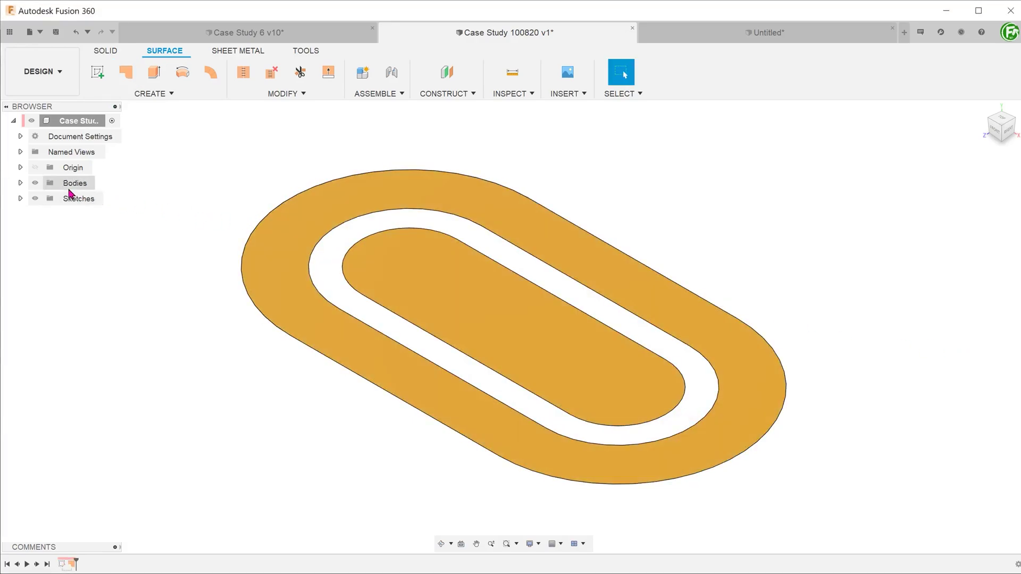
Expand Bodies and check which shapes Body1 and Body2 are.
{"action": "left_click", "coordinate": [21, 183]}
{"action": "left_click", "coordinate": [64, 199]}
{"action": "left_click", "coordinate": [66, 215]}
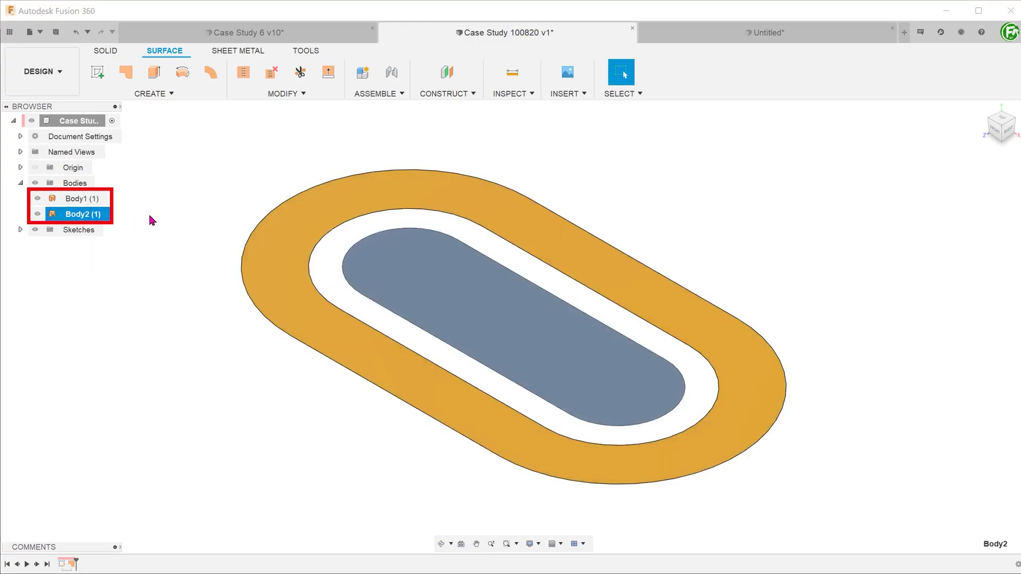
{"action": "left_click", "coordinate": [151, 220]}
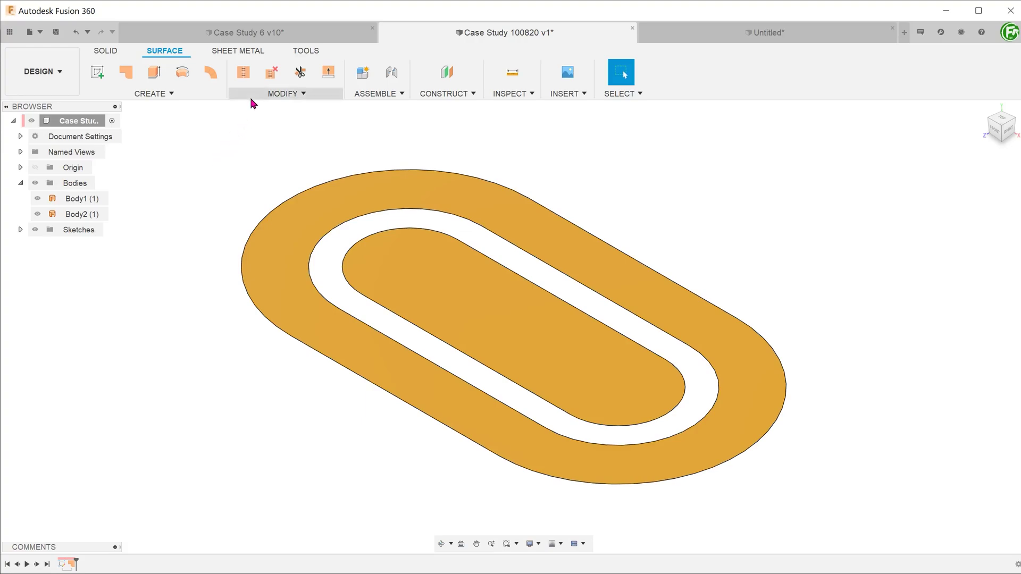
Rotate the inner stadium patch 10.0 deg about an axis with Move/Copy, checking it from the front.
{"action": "left_click", "coordinate": [266, 94]}
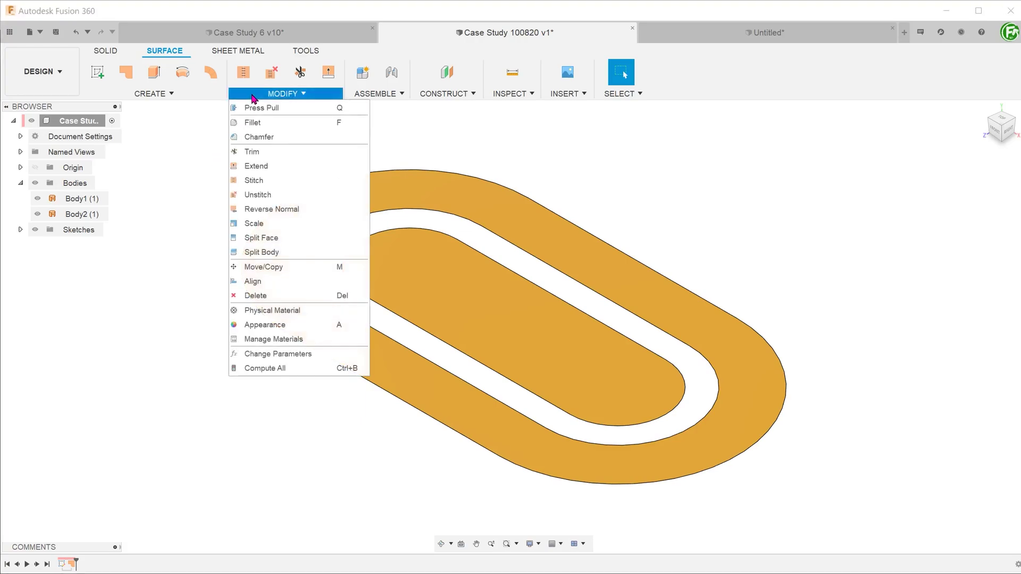
{"action": "left_click", "coordinate": [317, 268]}
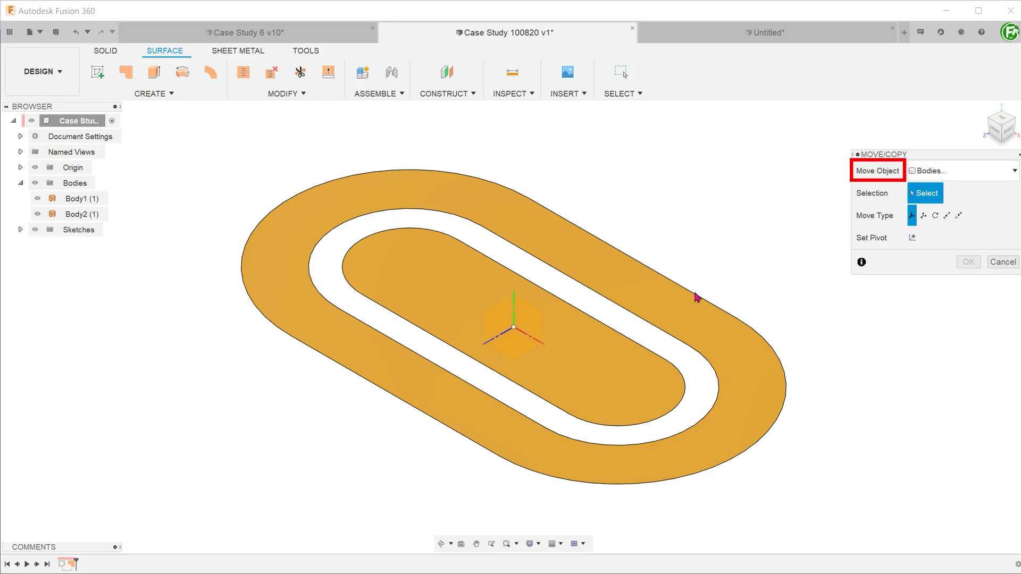
{"action": "left_click", "coordinate": [604, 354]}
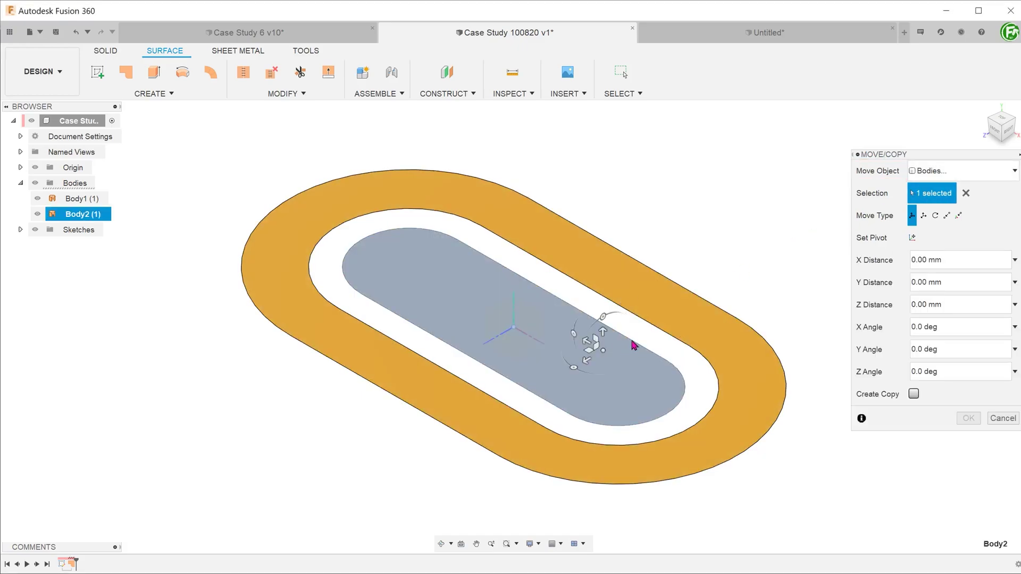
{"action": "left_click", "coordinate": [936, 215]}
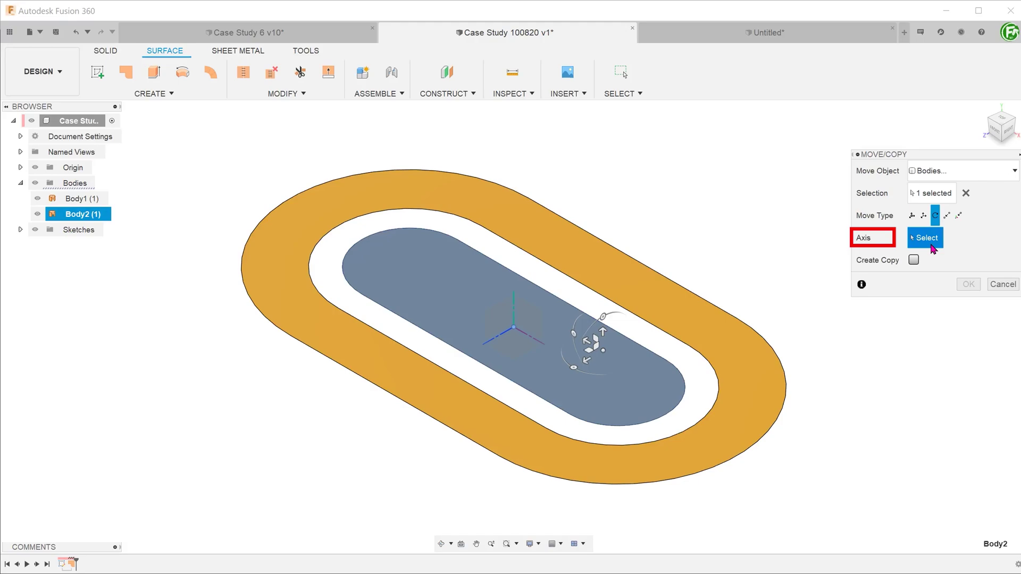
{"action": "left_click", "coordinate": [493, 342]}
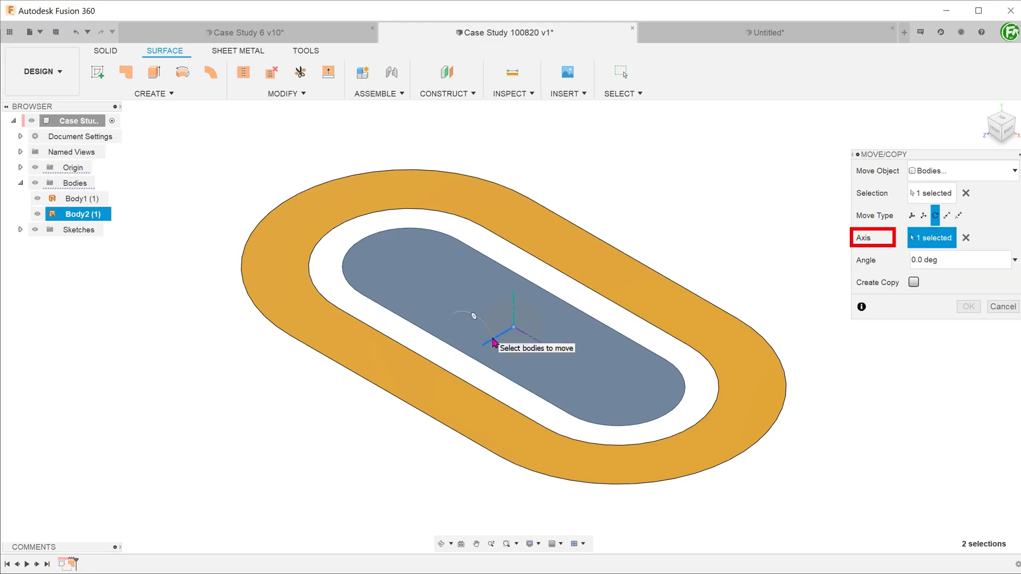
{"action": "left_click_drag", "start_coordinate": [474, 316], "coordinate": [469, 315]}
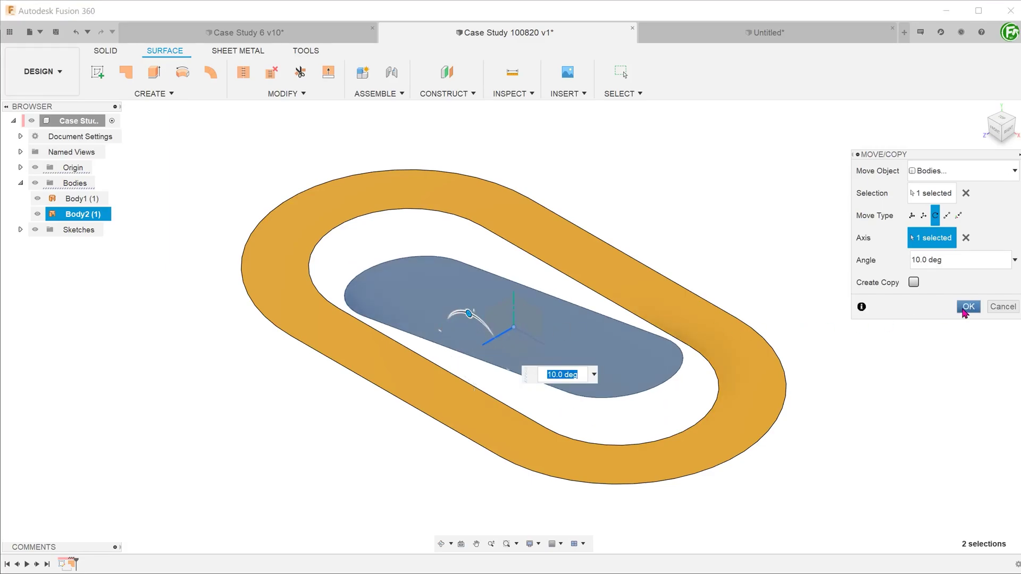
{"action": "left_click", "coordinate": [965, 308]}
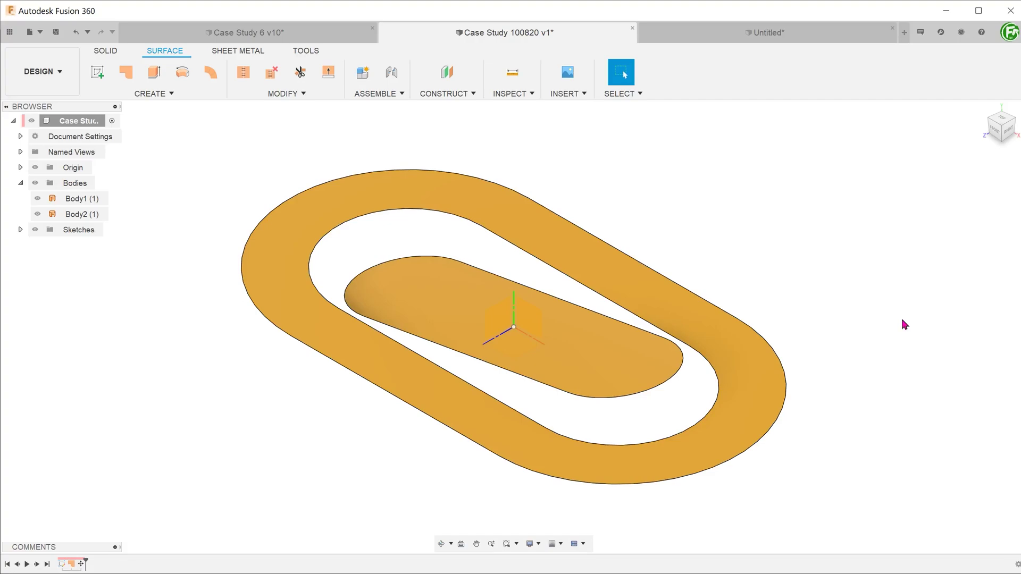
{"action": "left_click", "coordinate": [995, 131]}
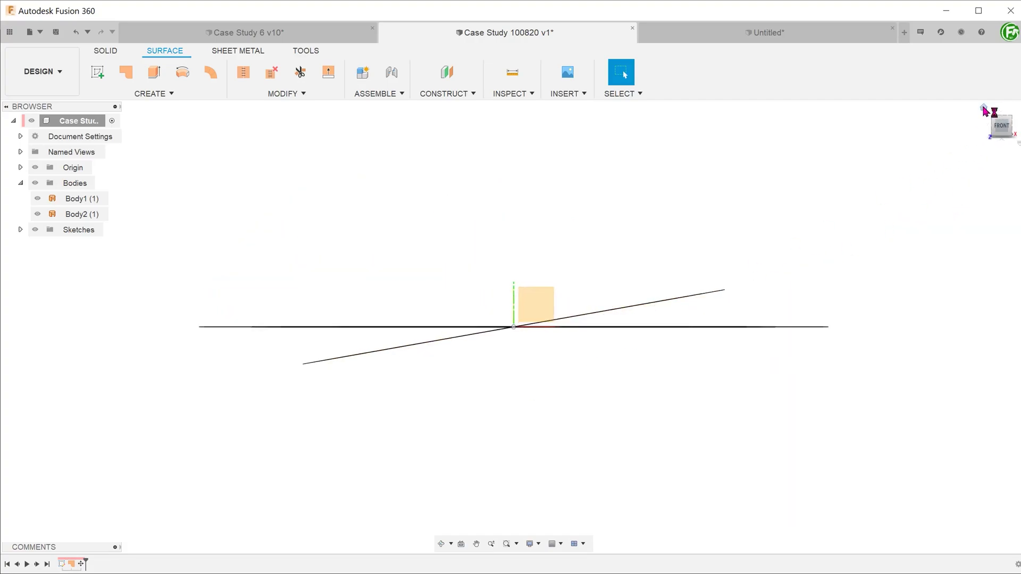
{"action": "left_click", "coordinate": [984, 108]}
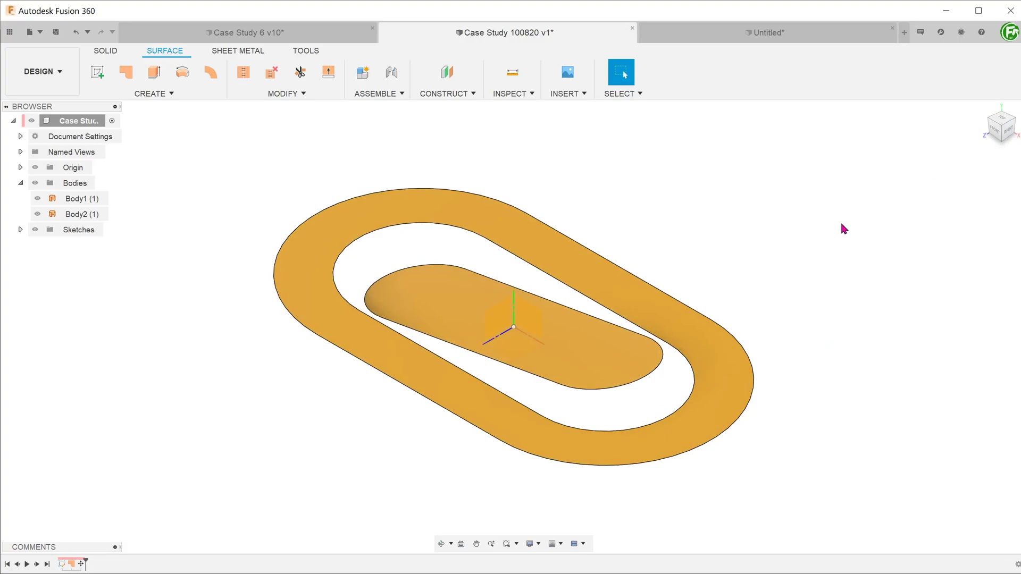
Start a loft from the inner surface's edge to the ring's inner edge.
{"action": "left_click", "coordinate": [183, 95]}
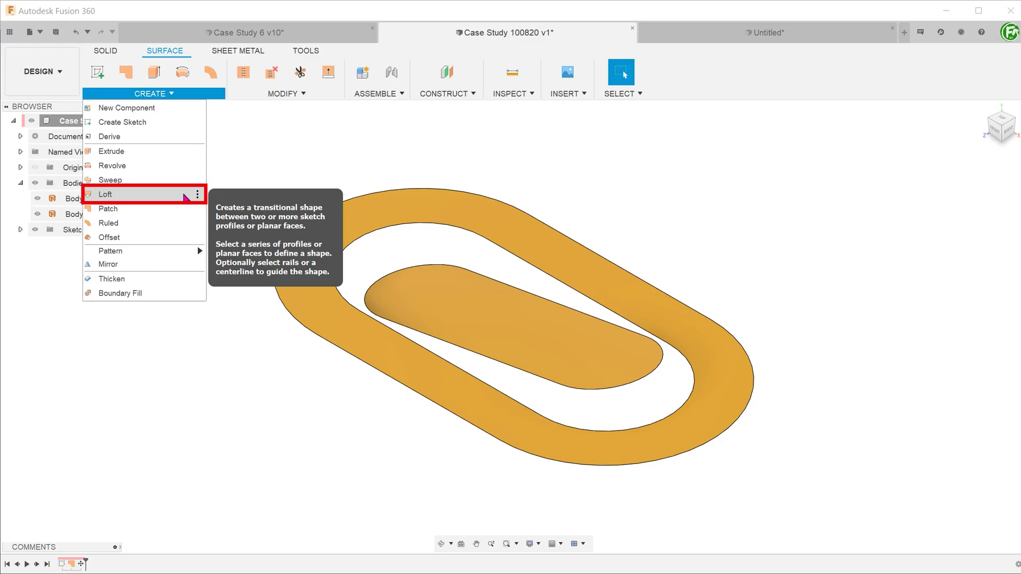
{"action": "left_click", "coordinate": [186, 198]}
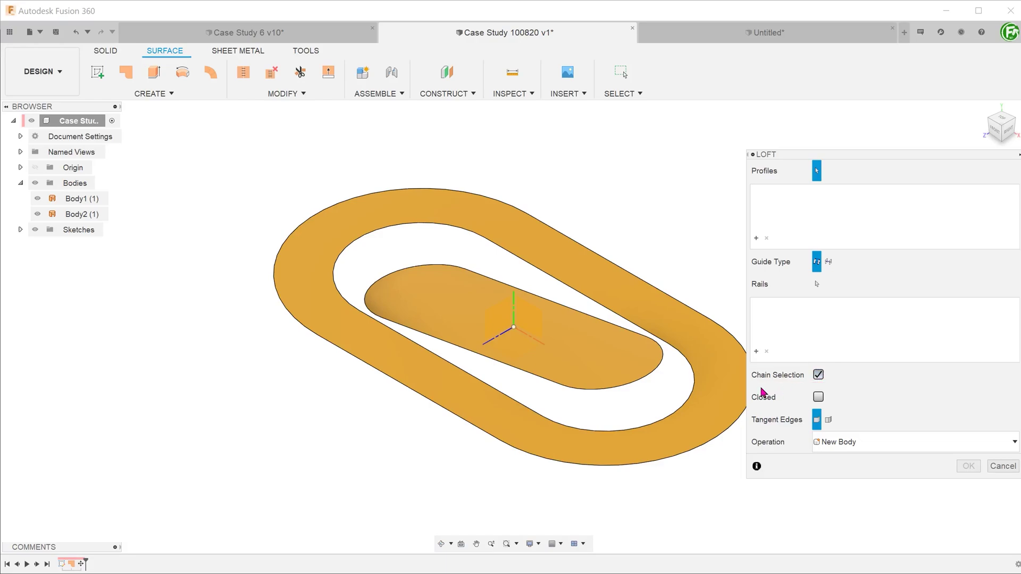
{"action": "left_click", "coordinate": [640, 384]}
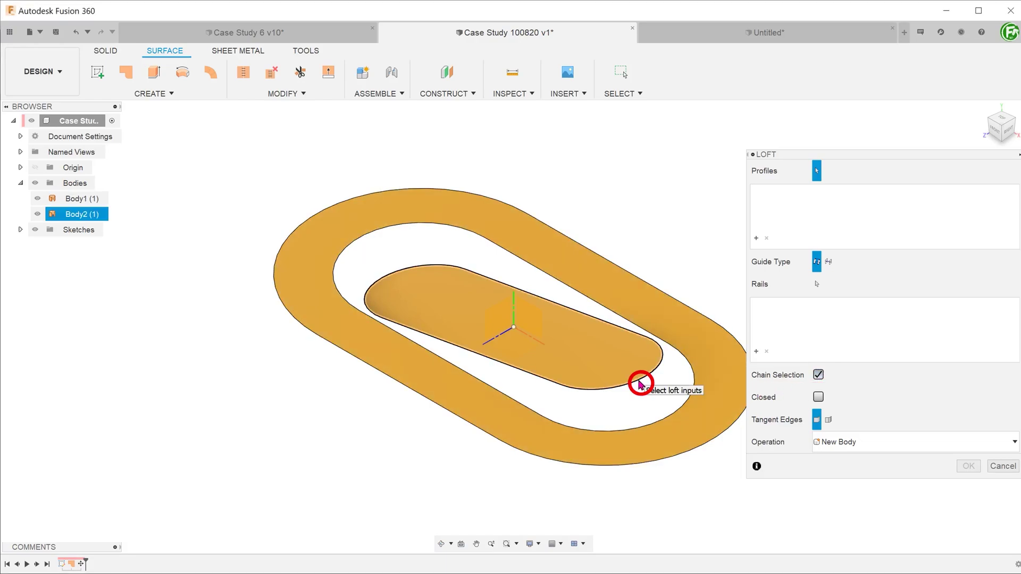
{"action": "left_click", "coordinate": [674, 416]}
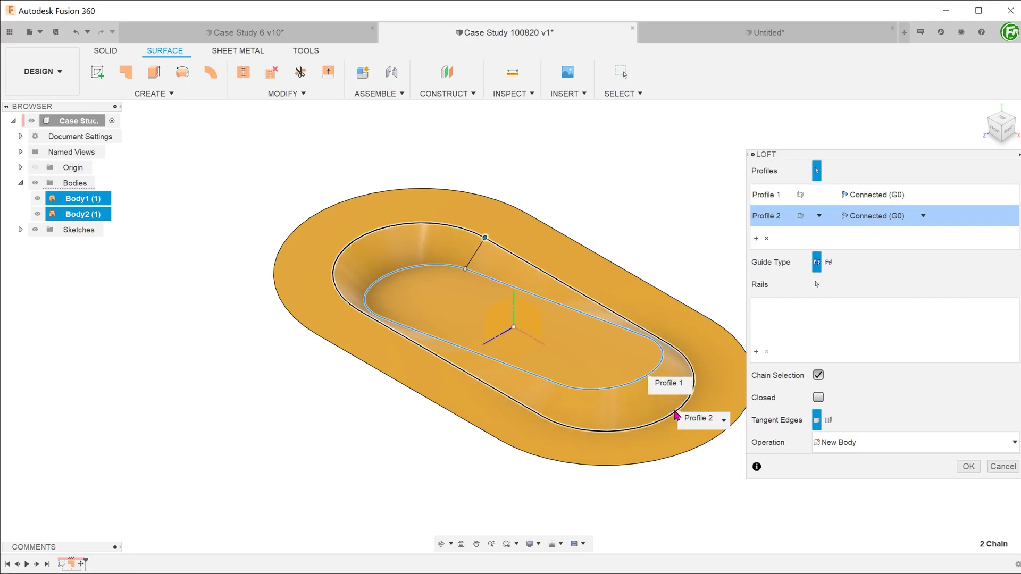
Make the first loft profile Tangent (G1) with a tangency weight of 0.40.
{"action": "left_click", "coordinate": [768, 196]}
{"action": "left_click", "coordinate": [874, 197]}
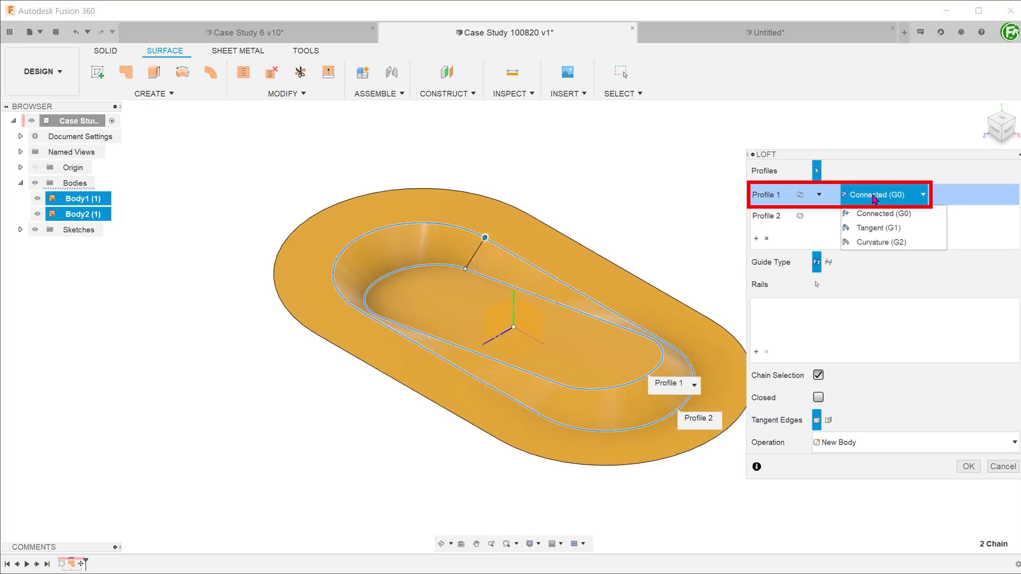
{"action": "left_click", "coordinate": [878, 228]}
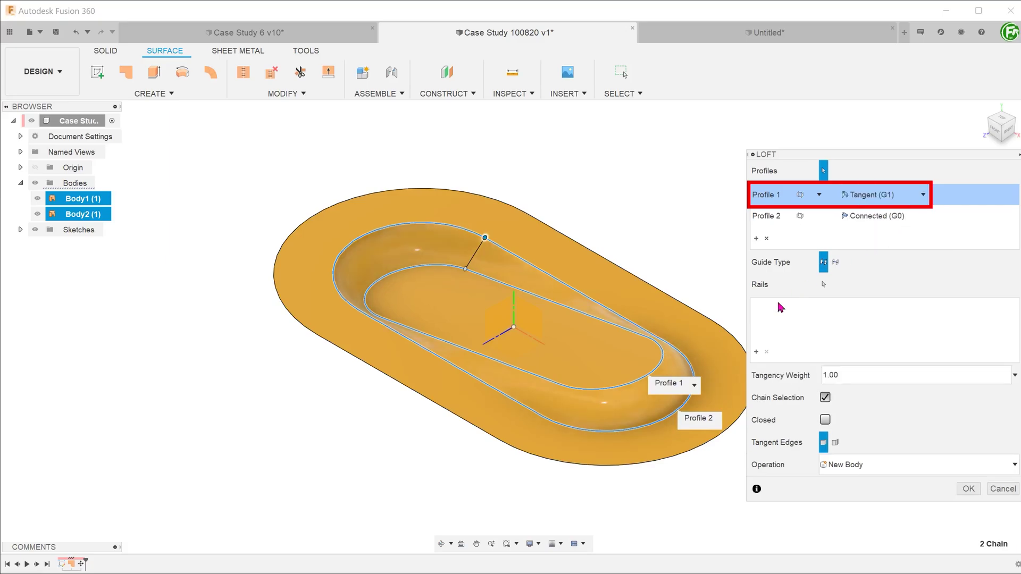
{"action": "scroll", "coordinate": [686, 409], "scroll_direction": "up", "scroll_amount": 5}
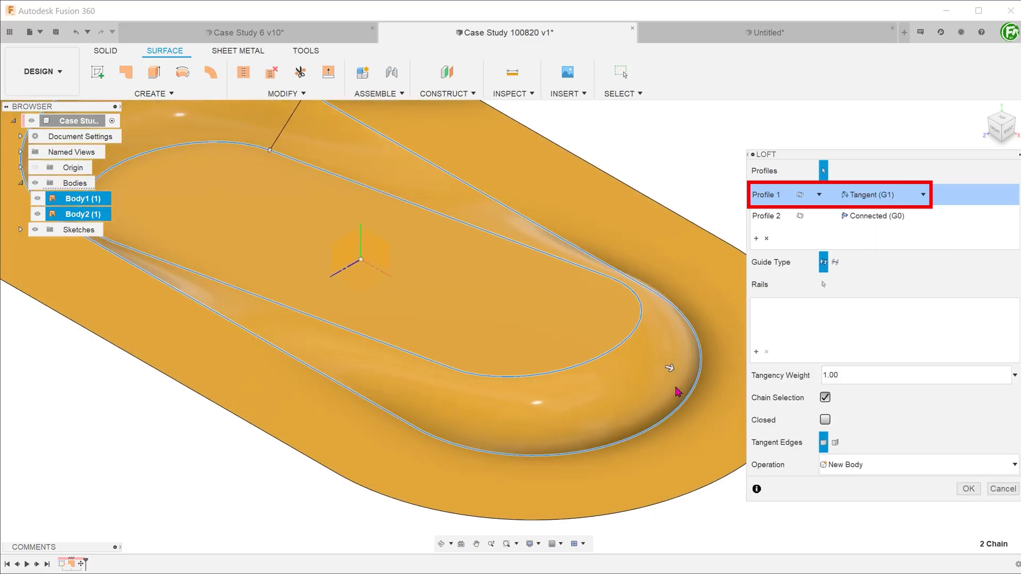
{"action": "left_click_drag", "start_coordinate": [670, 367], "coordinate": [654, 365]}
{"action": "middle_click_drag", "start_coordinate": [654, 365], "coordinate": [654, 349], "text": "shift"}
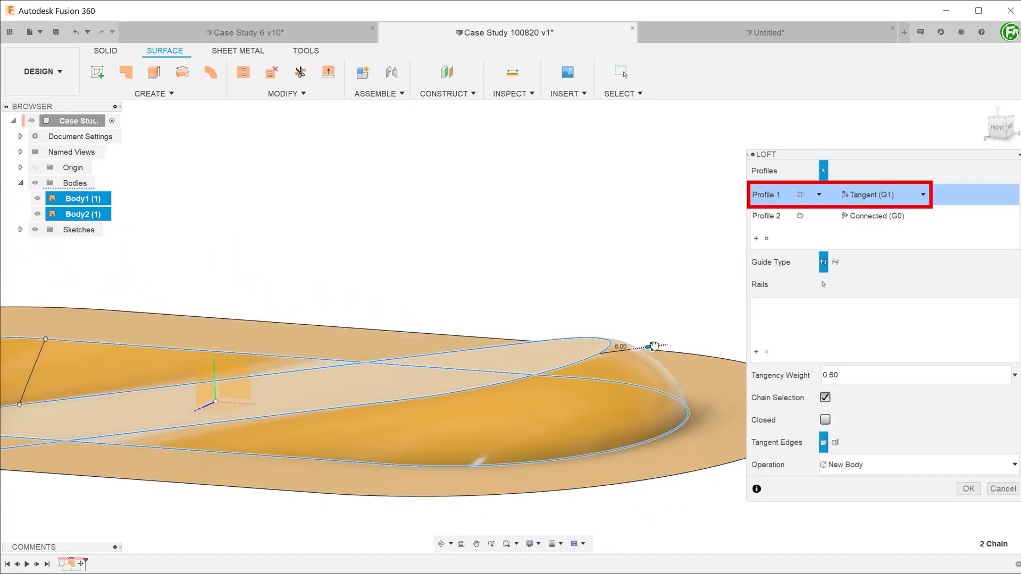
{"action": "left_click_drag", "start_coordinate": [654, 346], "coordinate": [638, 349]}
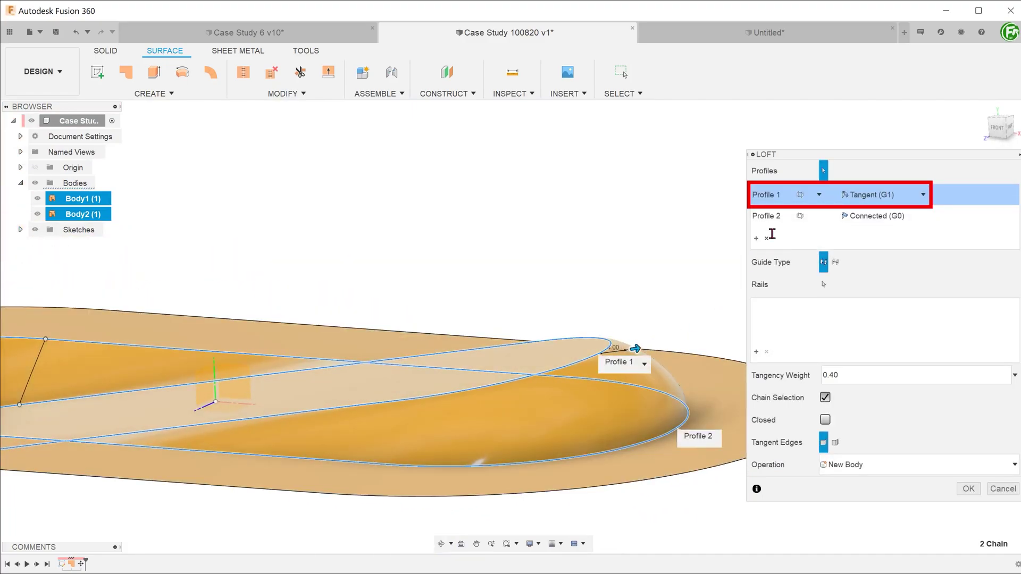
Make the second profile Tangent (G1) at the outer ring, adjust its weight, and inspect the loft.
{"action": "left_click", "coordinate": [766, 216]}
{"action": "left_click", "coordinate": [860, 216]}
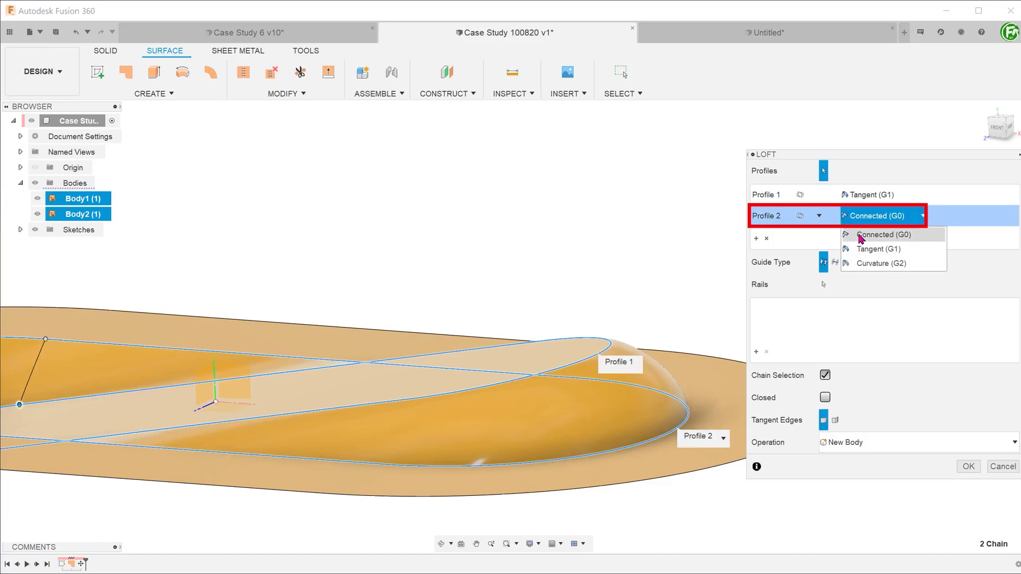
{"action": "left_click", "coordinate": [878, 249]}
{"action": "mouse_move", "coordinate": [593, 421]}
{"action": "left_mouse_down"}
{"action": "mouse_move", "coordinate": [585, 422]}
{"action": "mouse_move", "coordinate": [620, 420]}
{"action": "mouse_move", "coordinate": [599, 422]}
{"action": "left_mouse_up"}
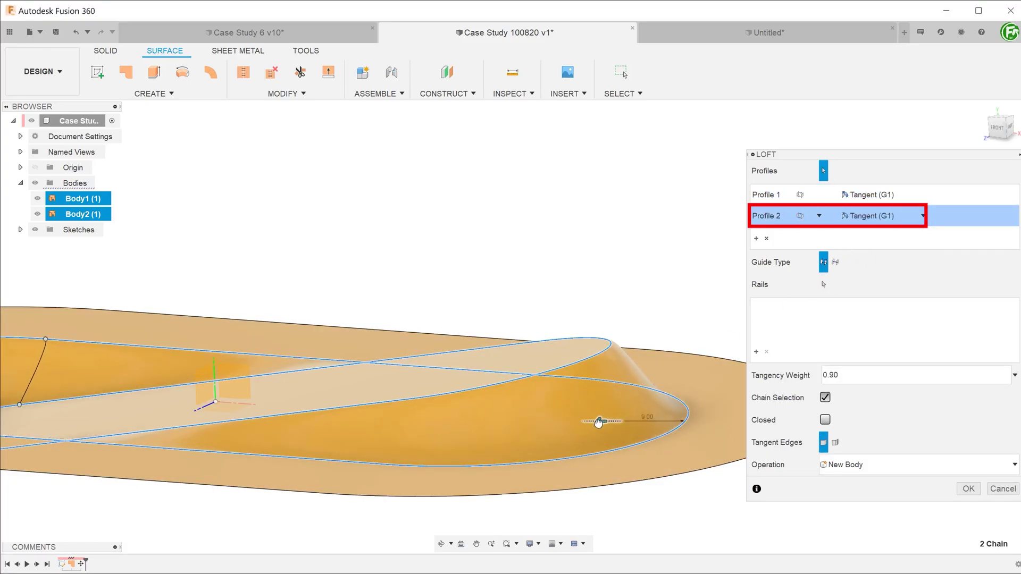
{"action": "middle_click_drag", "start_coordinate": [599, 423], "coordinate": [638, 396], "text": "shift"}
Commit the loft wall, return to the home view, and identify the flange, floor and wall bodies.
{"action": "key", "text": "Return"}
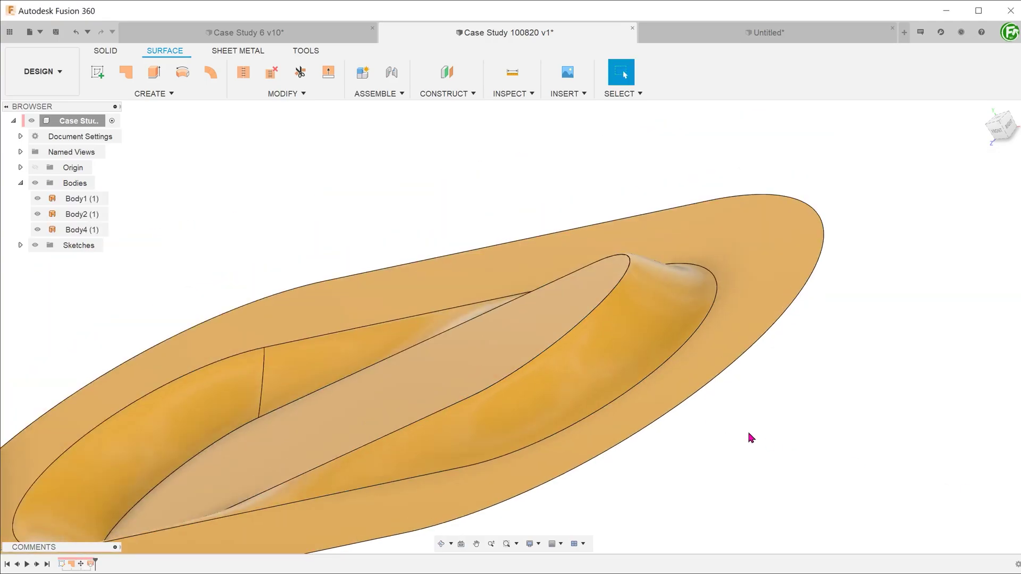
{"action": "key", "text": "F6"}
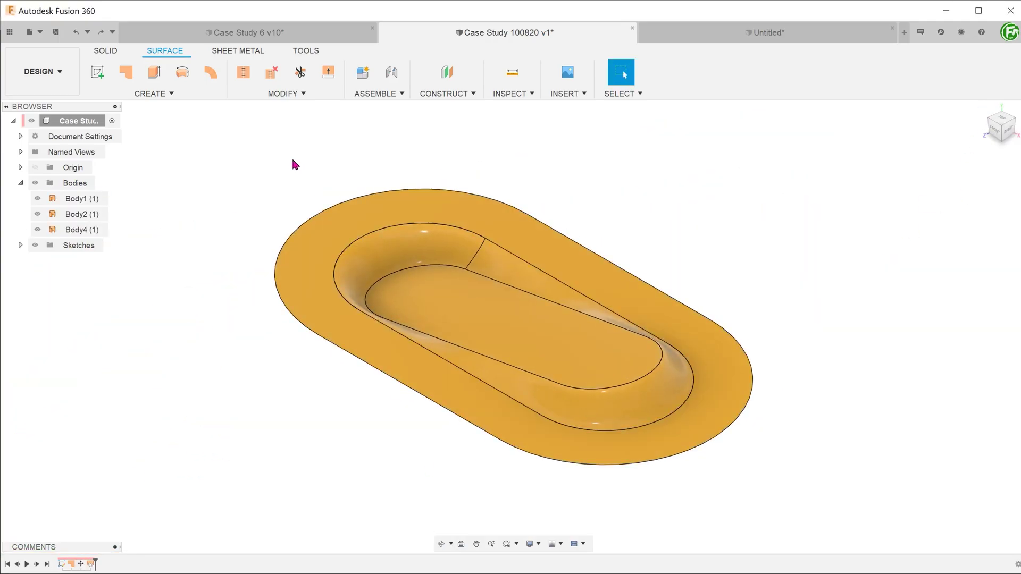
{"action": "left_click", "coordinate": [77, 199]}
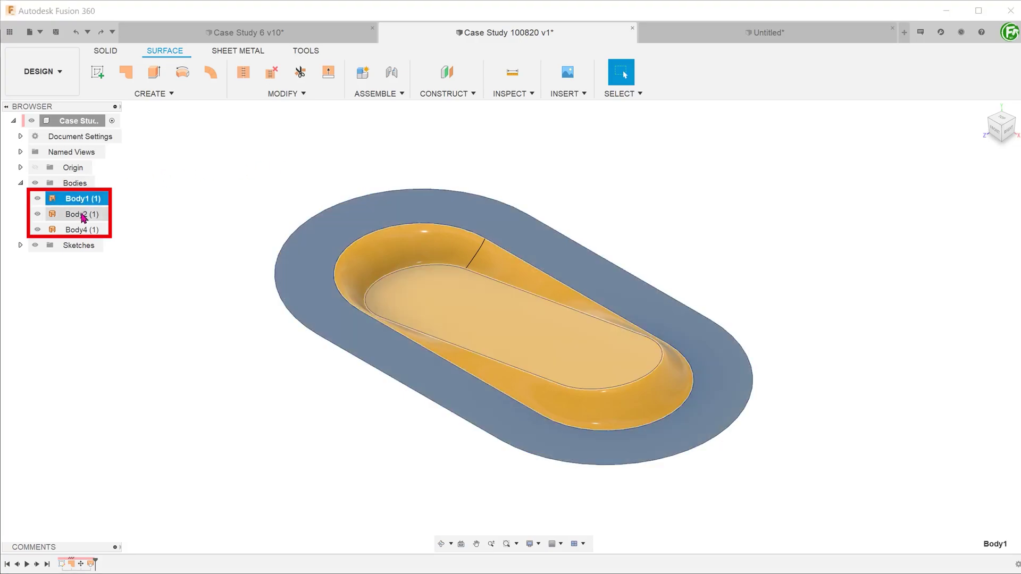
{"action": "left_click", "coordinate": [83, 214]}
{"action": "left_click", "coordinate": [80, 230]}
{"action": "left_click", "coordinate": [250, 192]}
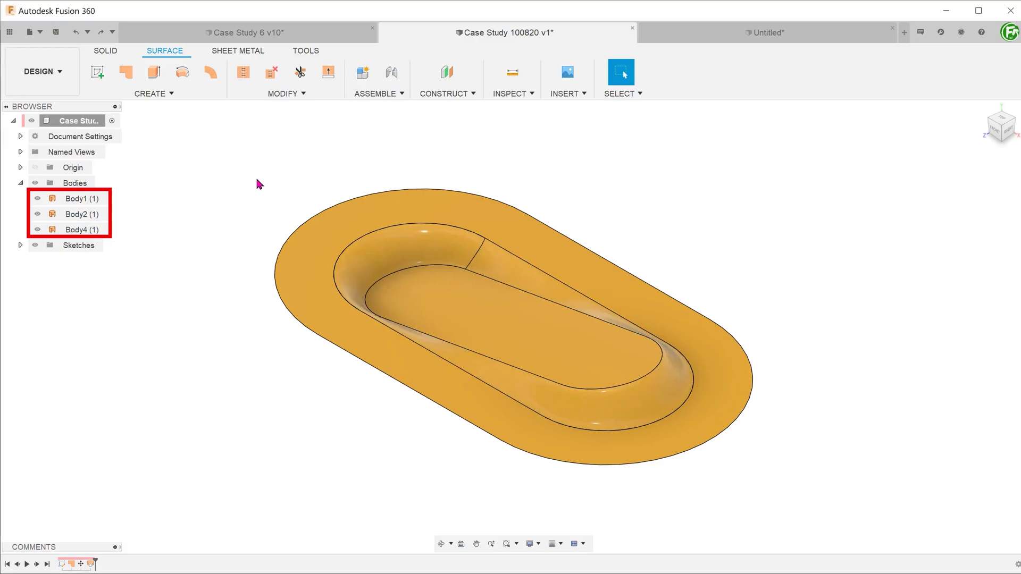
Stitch the flange, lofted wall and inner floor into one body, Body5, at 0.10 mm tolerance.
{"action": "left_click", "coordinate": [298, 94]}
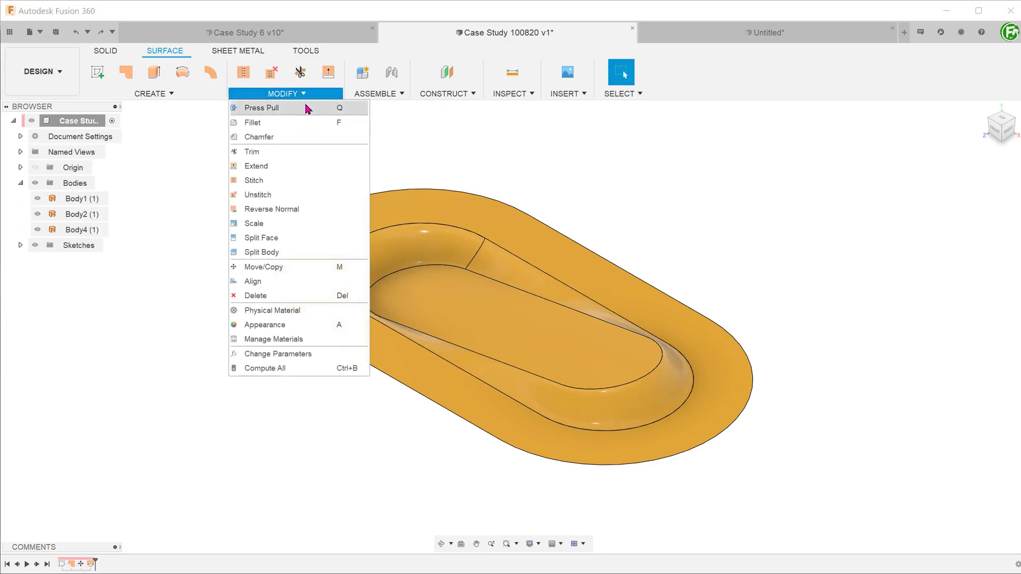
{"action": "left_click", "coordinate": [296, 183]}
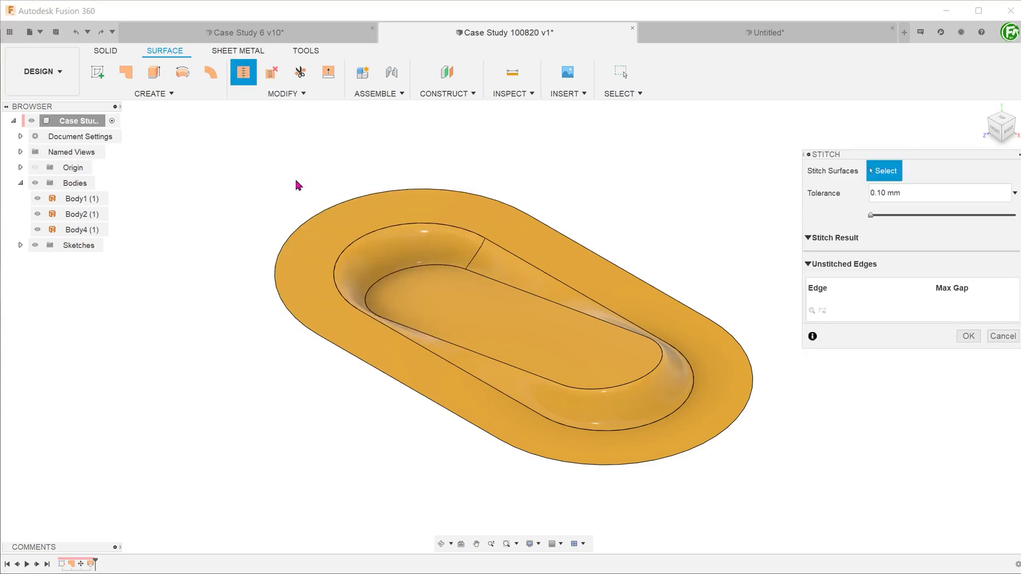
{"action": "left_click", "coordinate": [344, 210]}
{"action": "left_click", "coordinate": [393, 258]}
{"action": "left_click", "coordinate": [450, 296]}
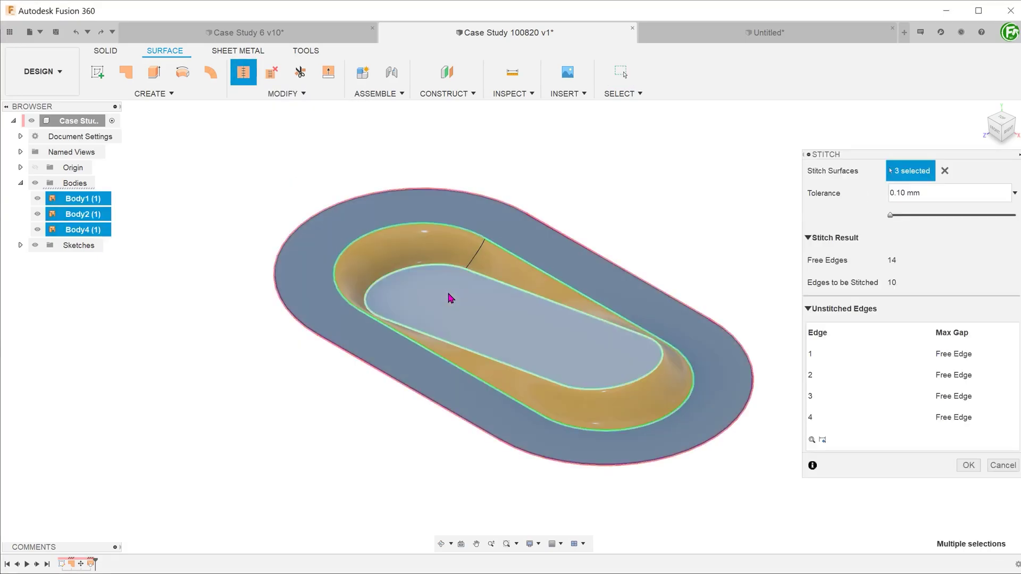
{"action": "left_click", "coordinate": [968, 466]}
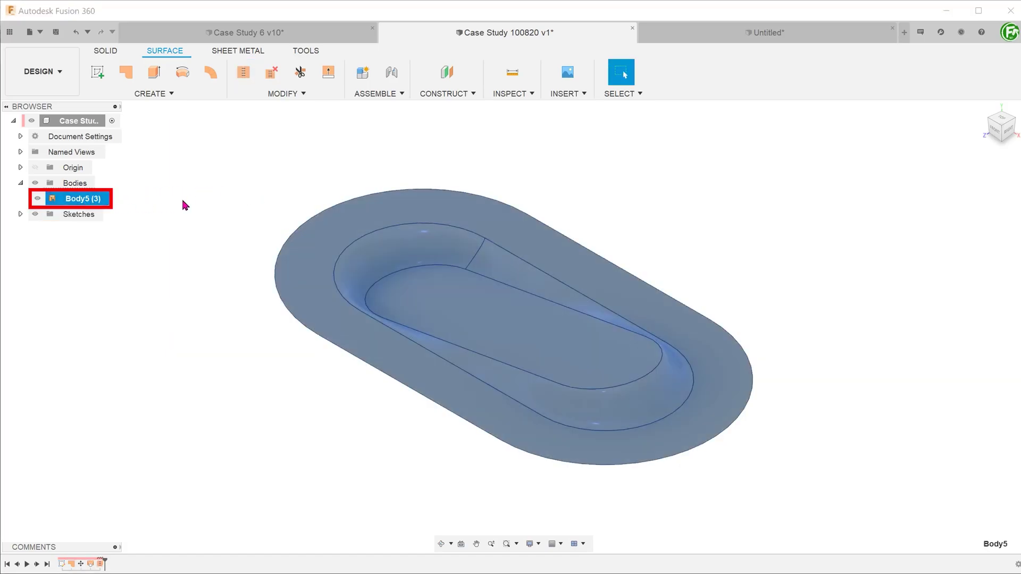
{"action": "left_click", "coordinate": [192, 205]}
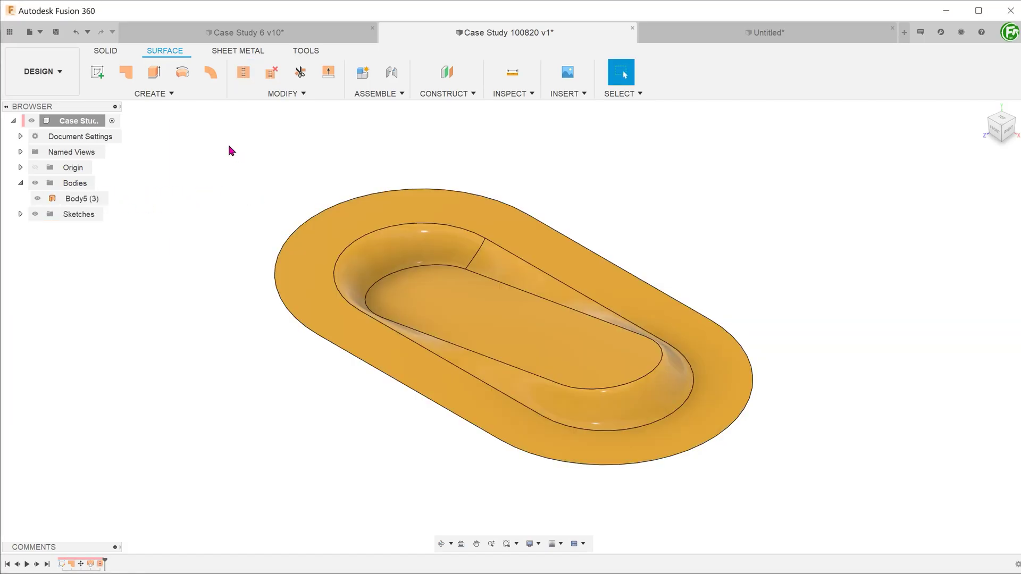
Thicken the stitched surface by 1 into the solid Body9.
{"action": "left_click", "coordinate": [177, 95]}
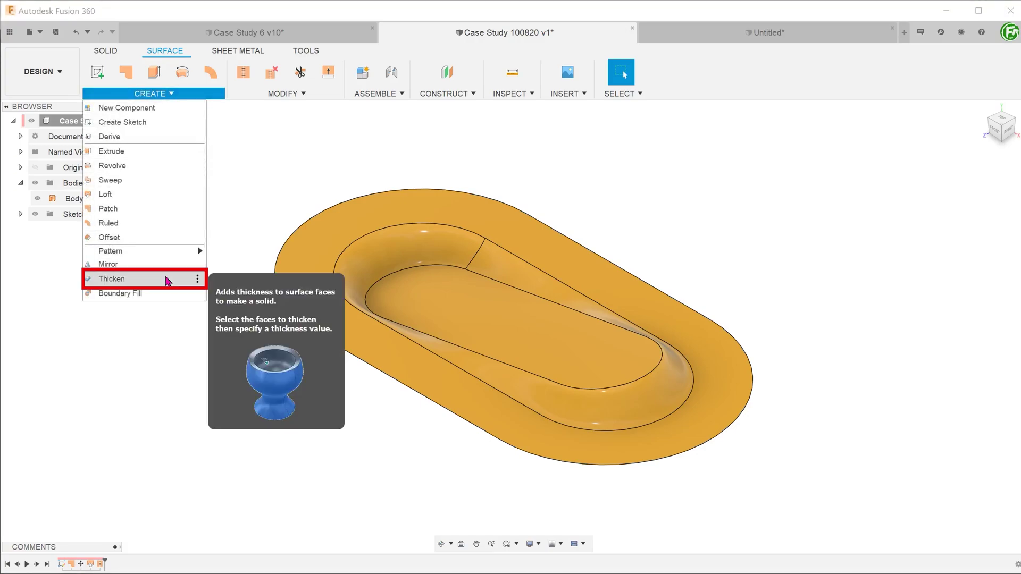
{"action": "left_click", "coordinate": [168, 280]}
{"action": "left_click", "coordinate": [321, 289]}
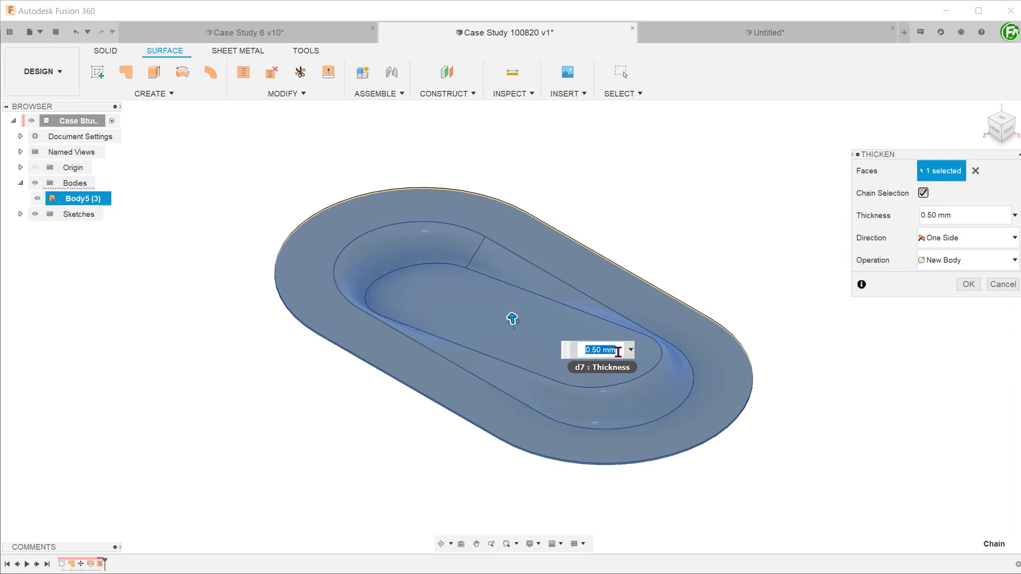
{"action": "type", "text": "1"}
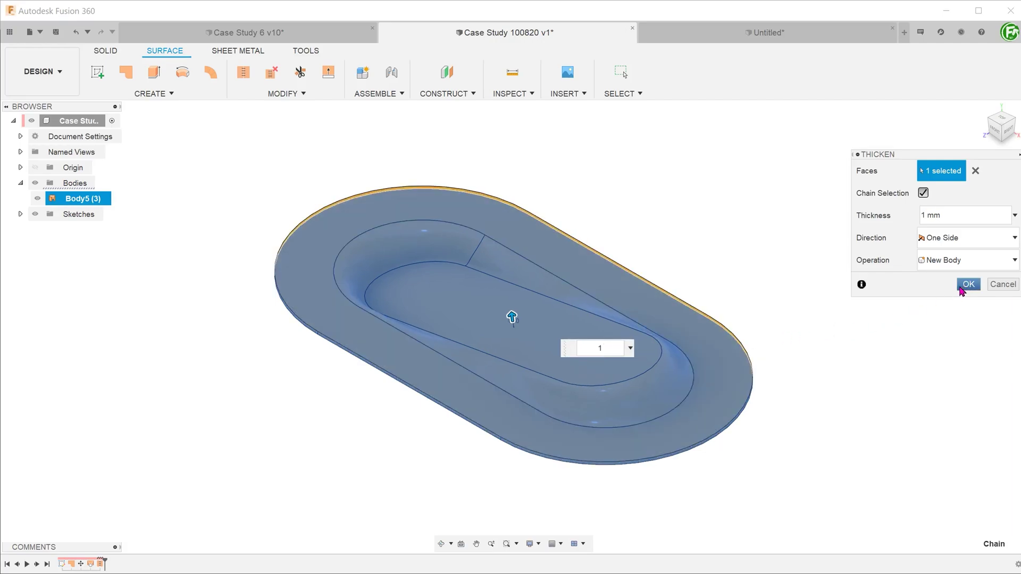
{"action": "left_click", "coordinate": [968, 284]}
Preview a section analysis through a face of the part, then cancel it.
{"action": "left_click", "coordinate": [509, 93]}
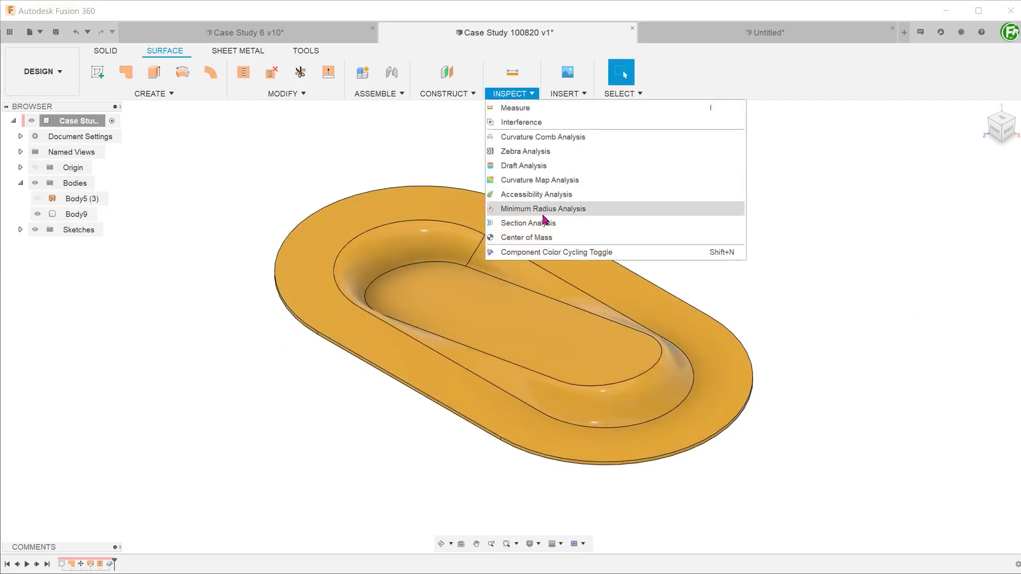
{"action": "left_click", "coordinate": [734, 221]}
{"action": "left_click", "coordinate": [527, 331]}
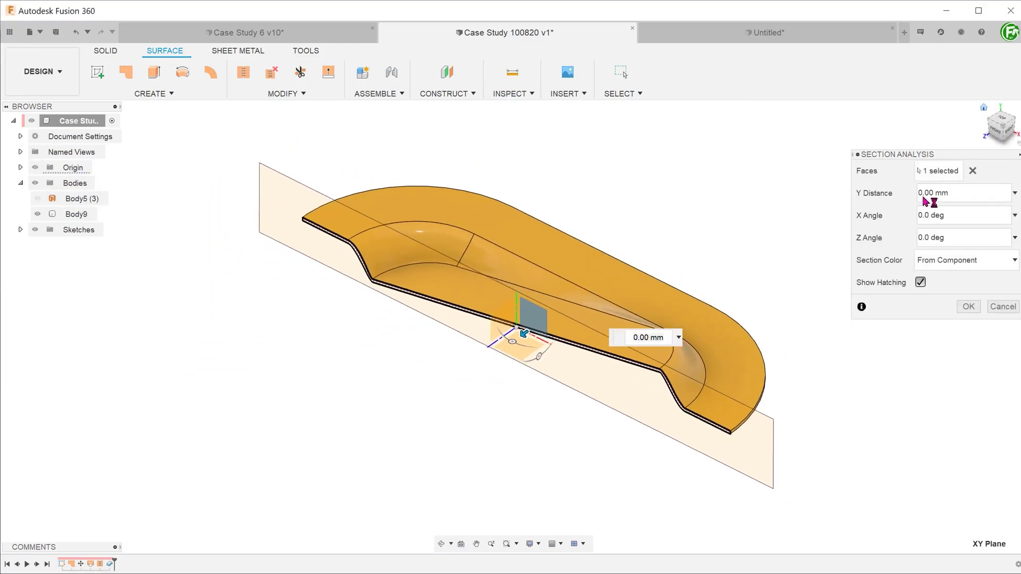
{"action": "key", "text": "Escape"}
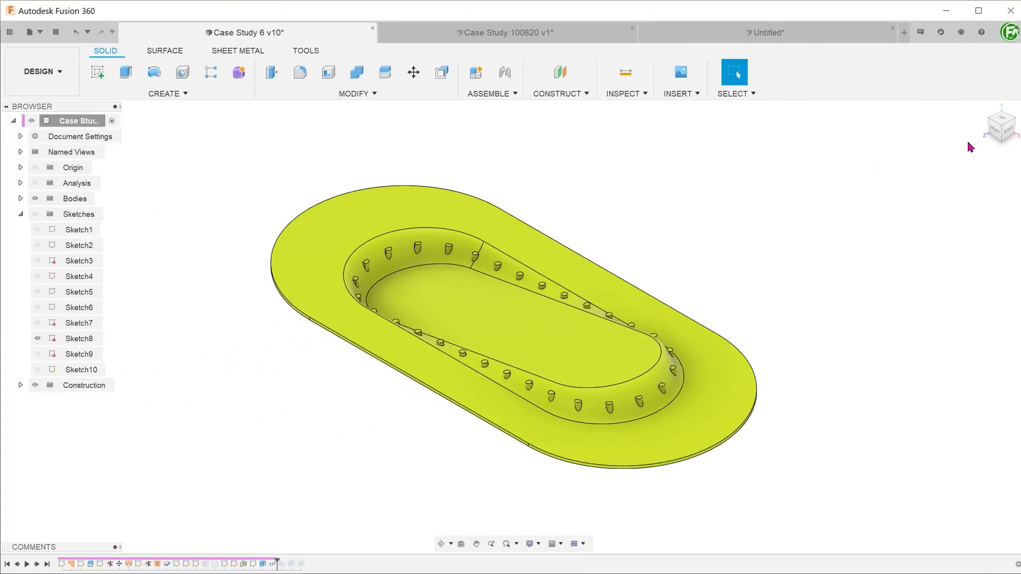
{"action": "left_click", "coordinate": [1003, 118]}
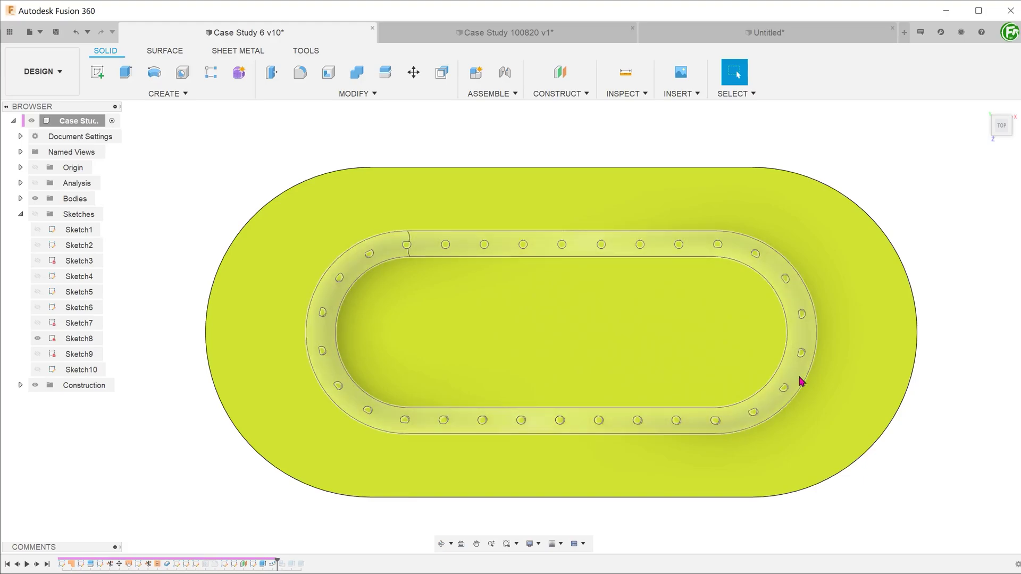
{"action": "scroll", "coordinate": [937, 205], "scroll_direction": "down", "scroll_amount": 1}
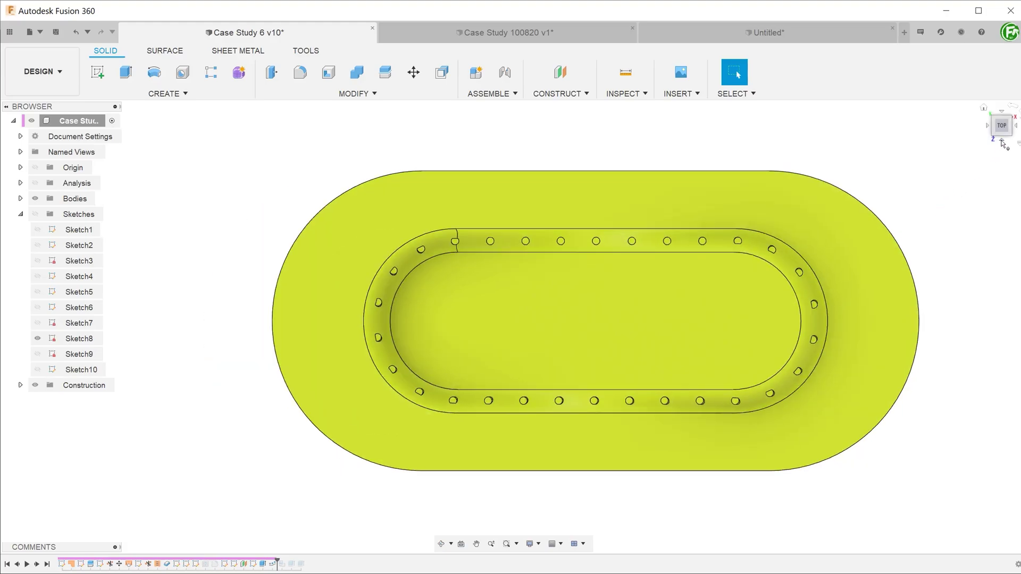
{"action": "middle_click_drag", "start_coordinate": [992, 155], "coordinate": [920, 368], "text": "shift"}
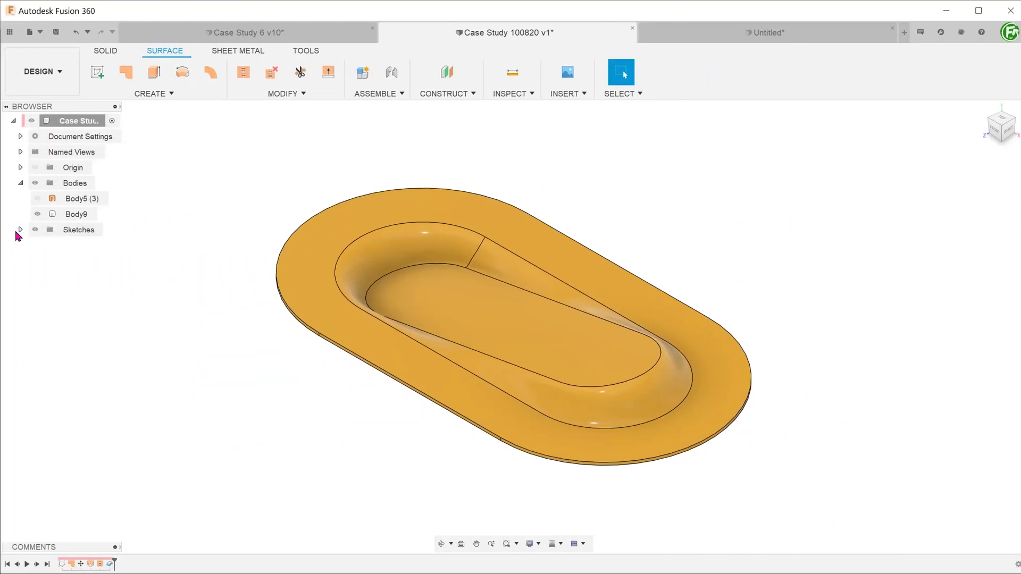
Reveal Sketch1 over the part from the top view and show the origin planes and axes.
{"action": "left_click", "coordinate": [20, 229]}
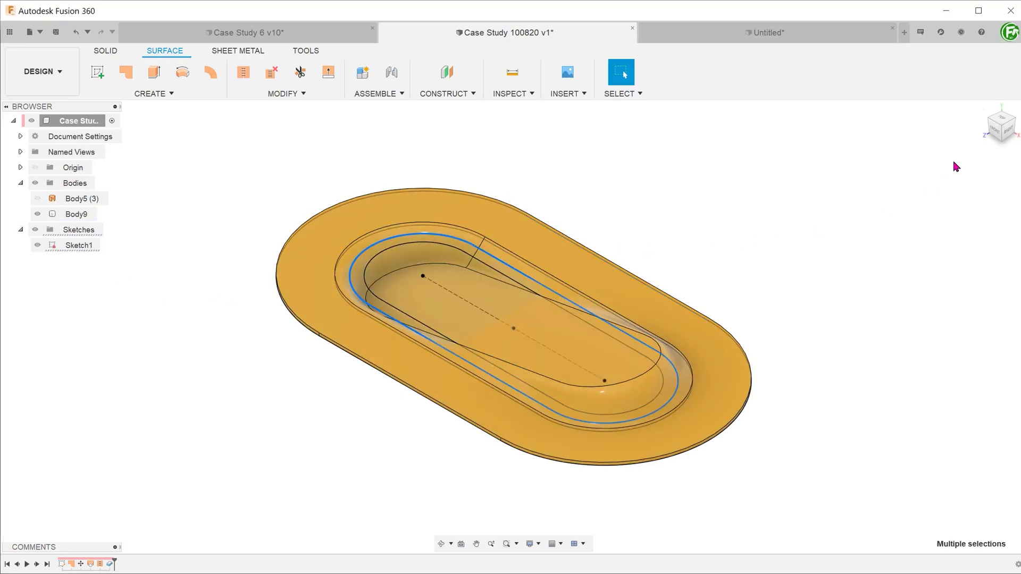
{"action": "left_click", "coordinate": [1000, 120]}
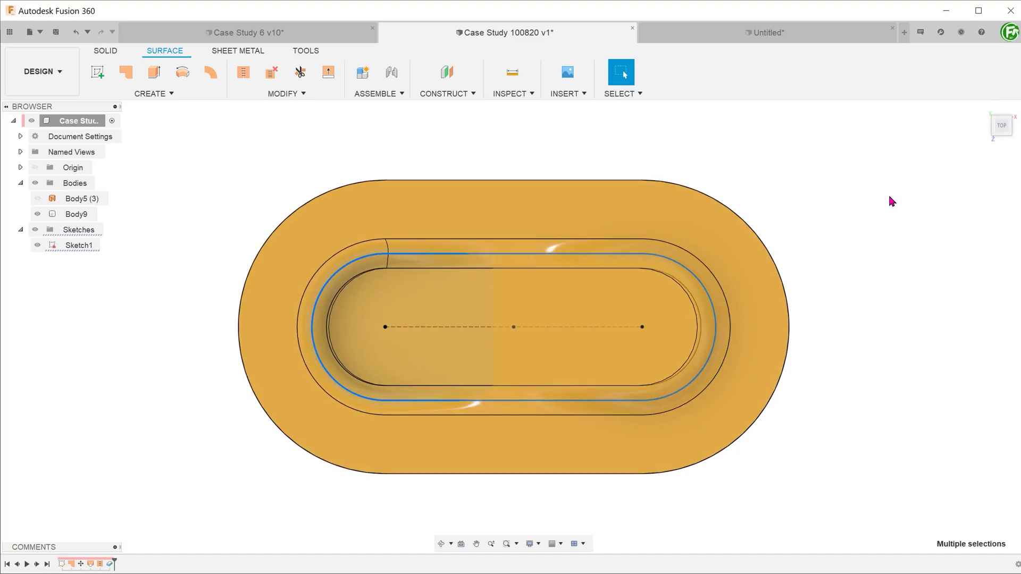
{"action": "left_click_drag", "start_coordinate": [1000, 125], "coordinate": [795, 159]}
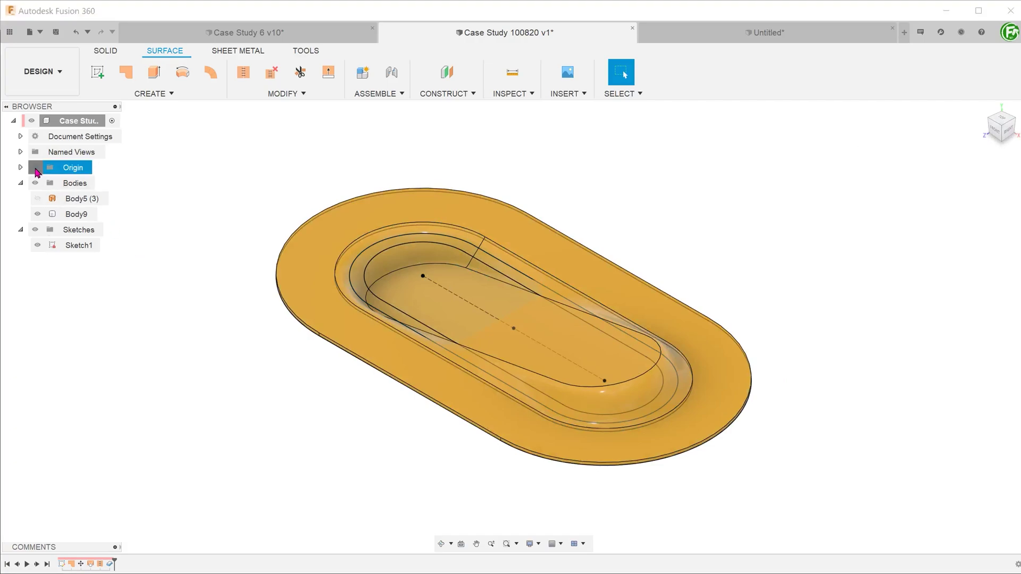
{"action": "left_click", "coordinate": [35, 167]}
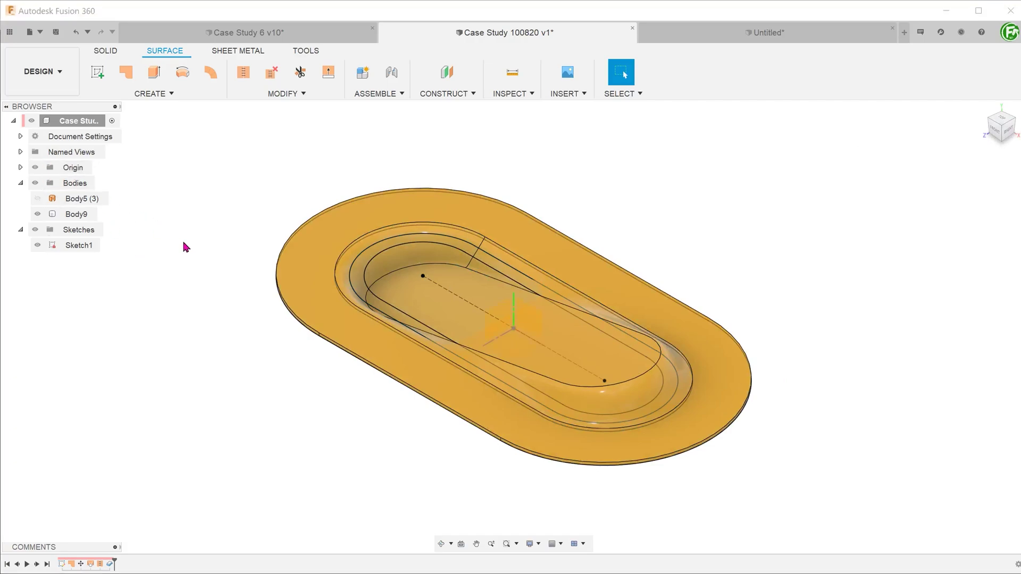
Create a new sketch on the YZ plane and return to the isometric view.
{"action": "right_click", "coordinate": [500, 319]}
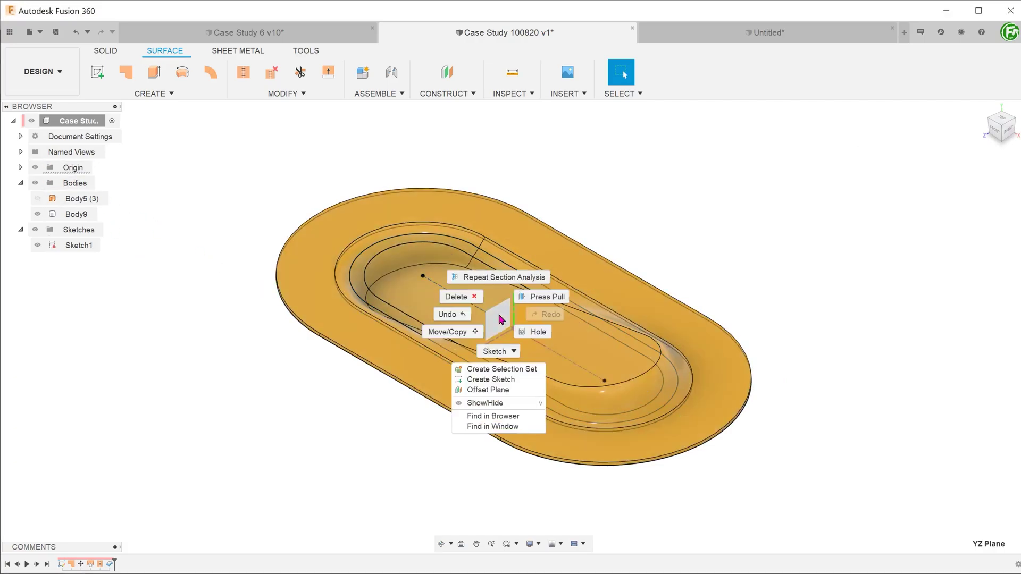
{"action": "left_click", "coordinate": [506, 379]}
{"action": "key", "text": "F6"}
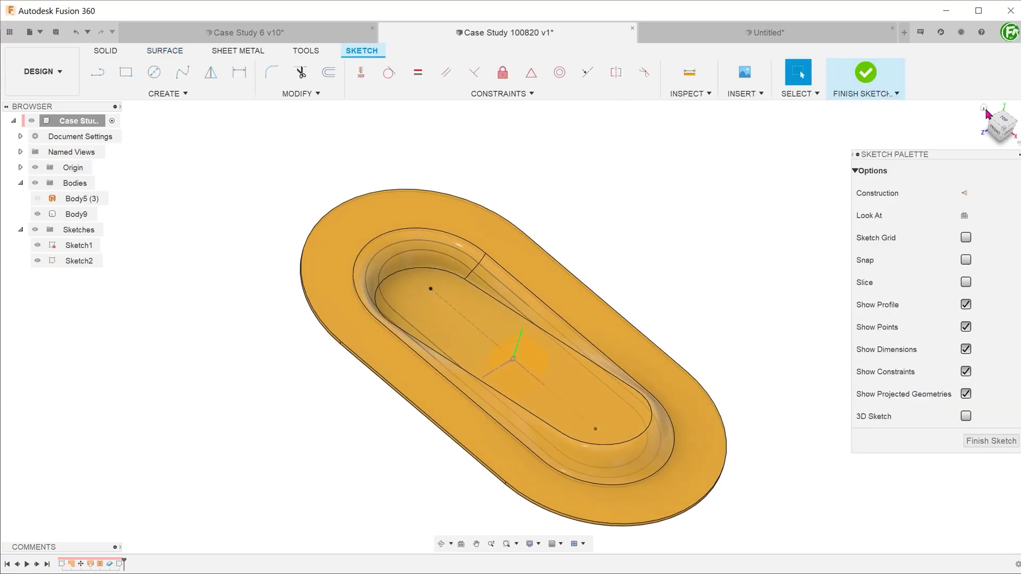
Project Sketch1's four curves onto the sloped transition face with Project To Surface.
{"action": "left_click", "coordinate": [165, 93]}
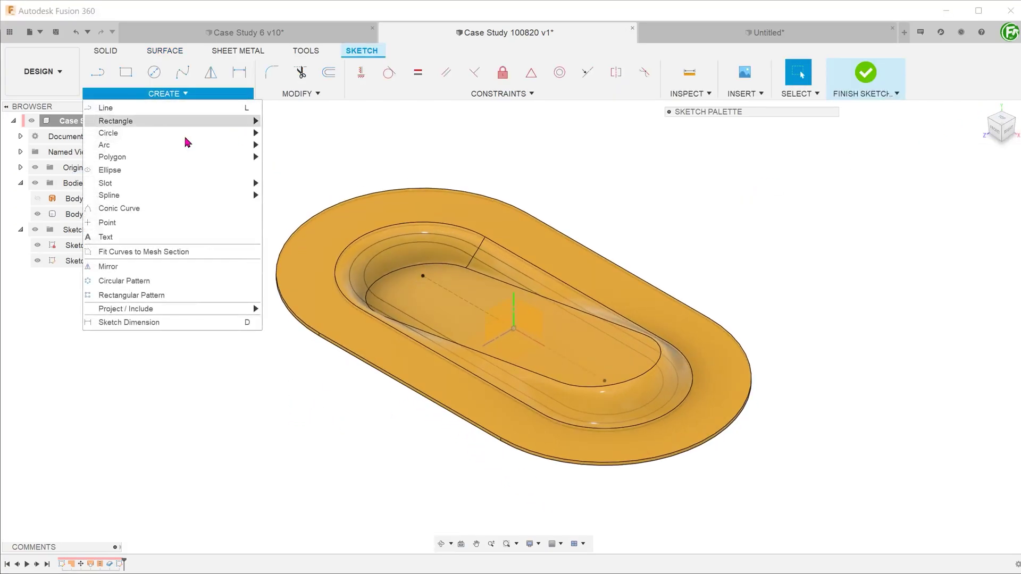
{"action": "mouse_move", "coordinate": [228, 311]}
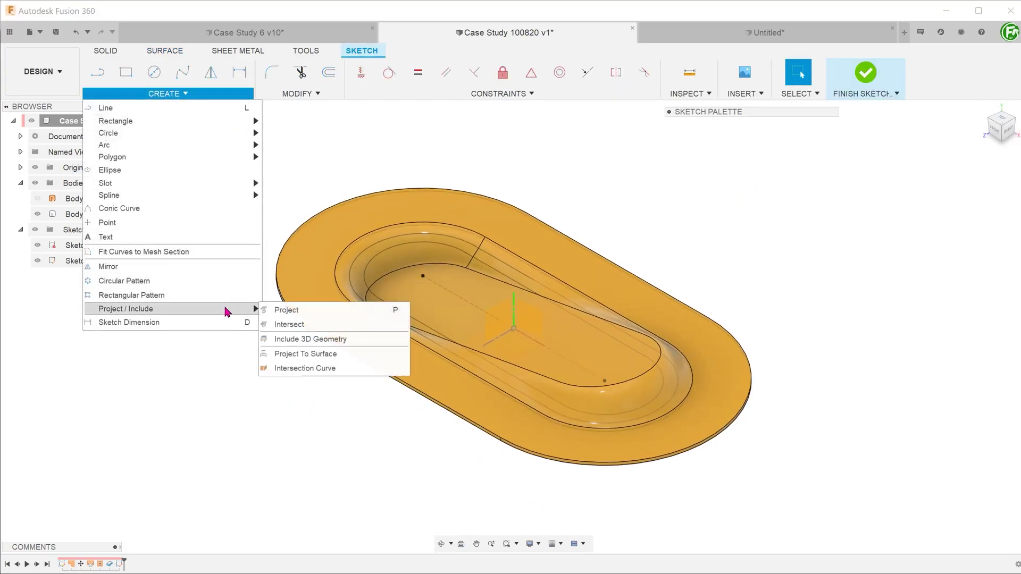
{"action": "left_click", "coordinate": [364, 355]}
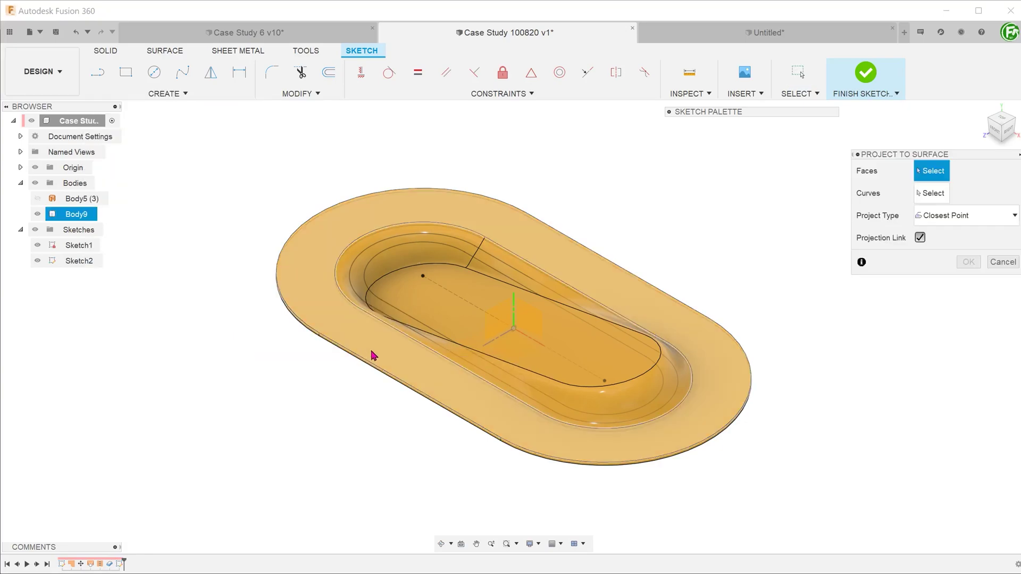
{"action": "left_click", "coordinate": [343, 280]}
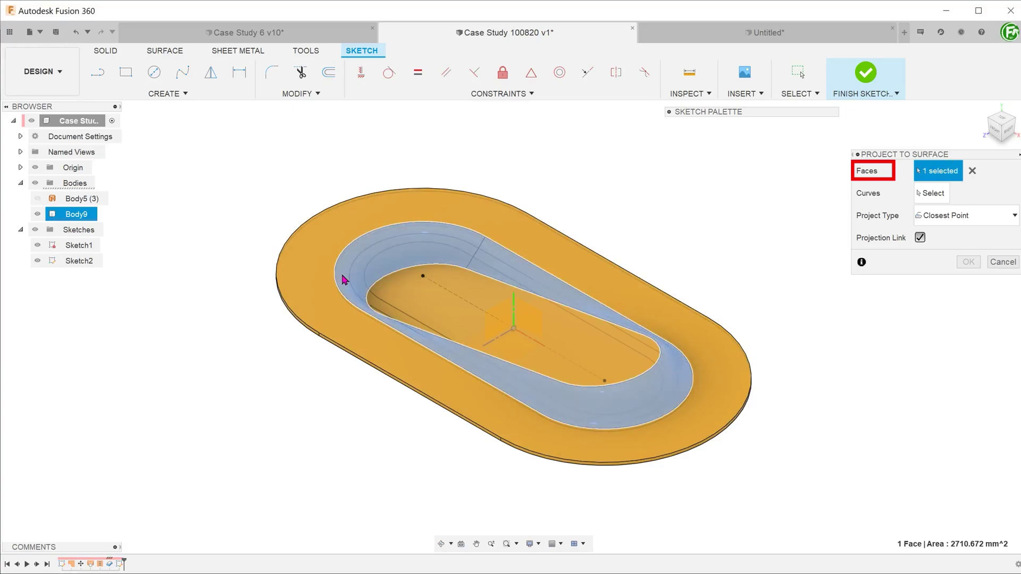
{"action": "left_click", "coordinate": [934, 197]}
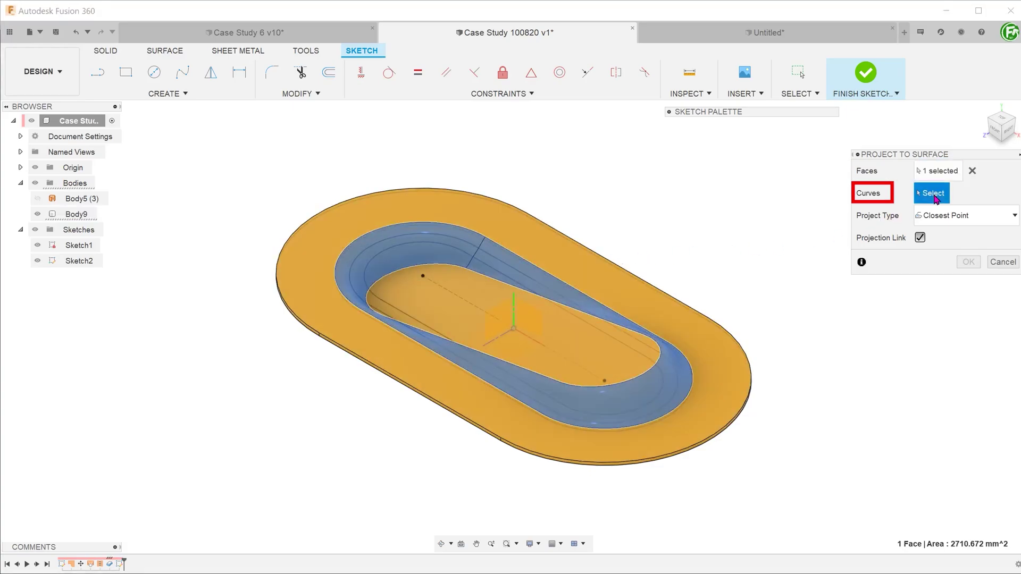
{"action": "left_click", "coordinate": [377, 247]}
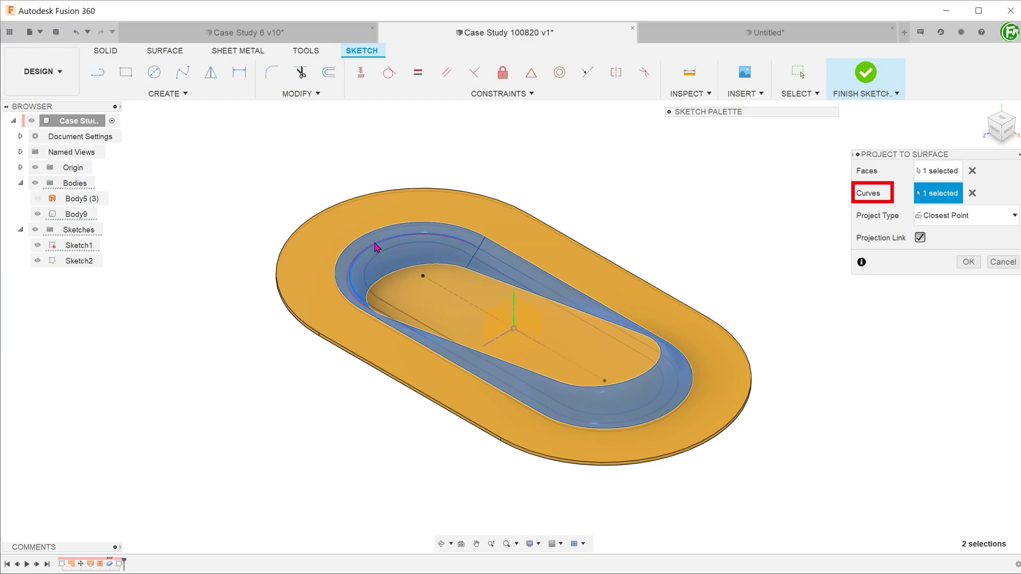
{"action": "left_click", "coordinate": [498, 265]}
{"action": "left_click", "coordinate": [527, 402]}
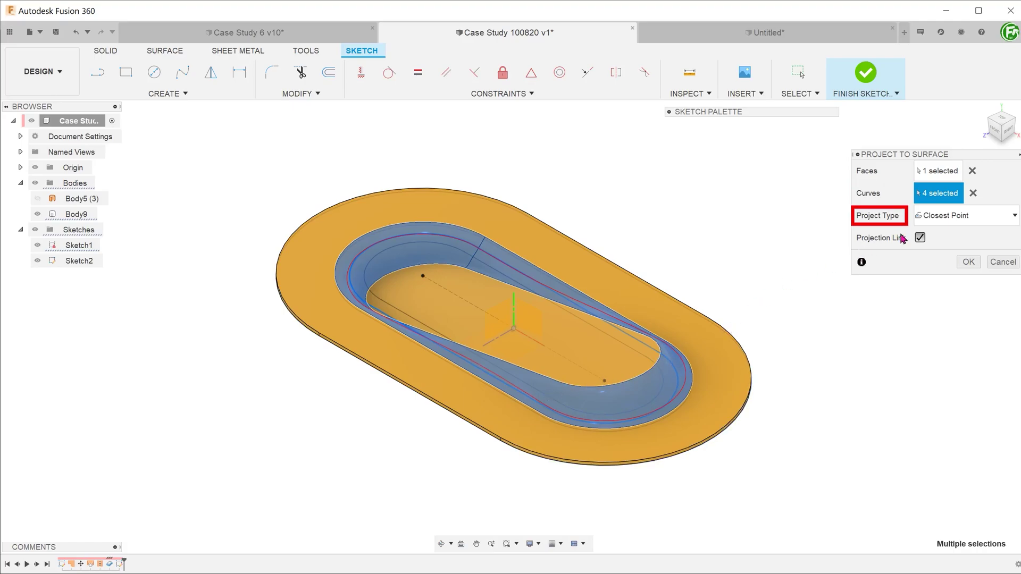
Set the projection to Along Vector using the vertical axis and confirm.
{"action": "left_click", "coordinate": [957, 221]}
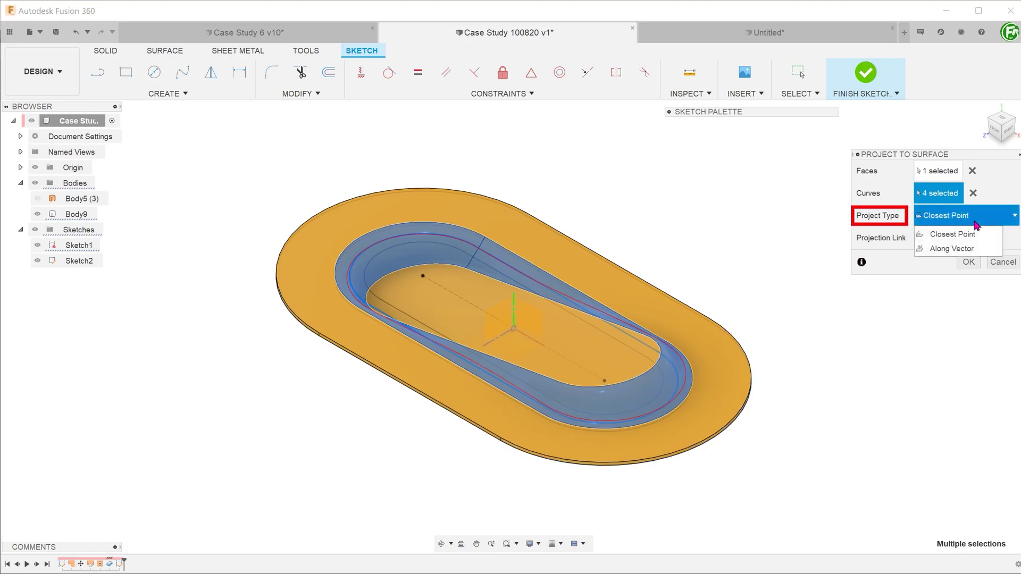
{"action": "left_click", "coordinate": [984, 255]}
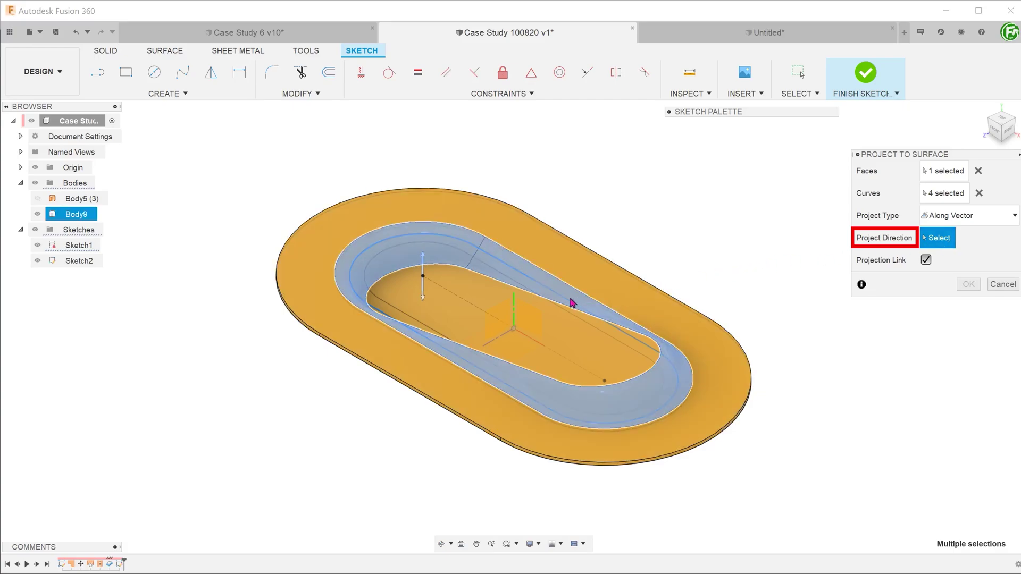
{"action": "left_click", "coordinate": [515, 315]}
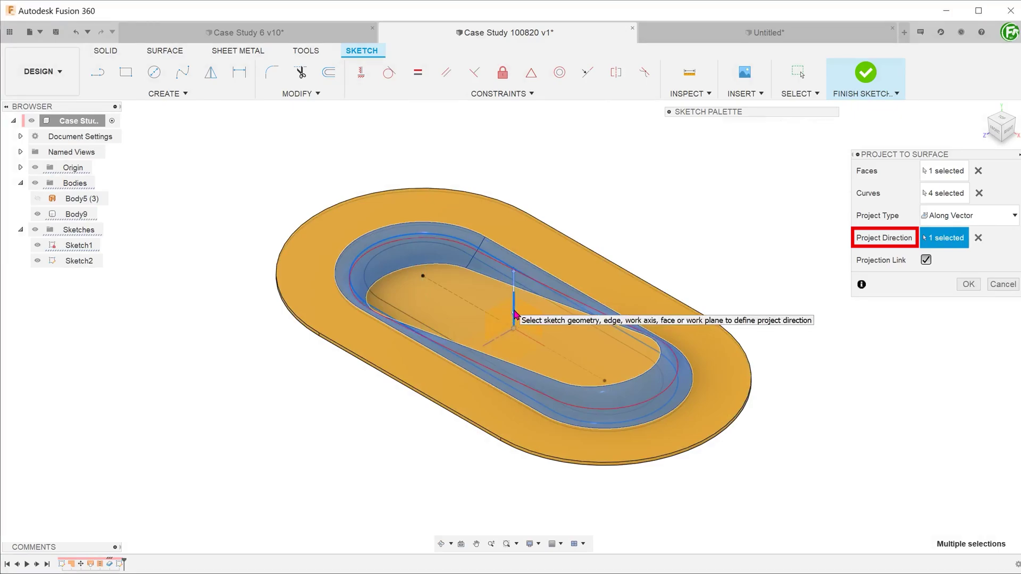
{"action": "left_click", "coordinate": [968, 284]}
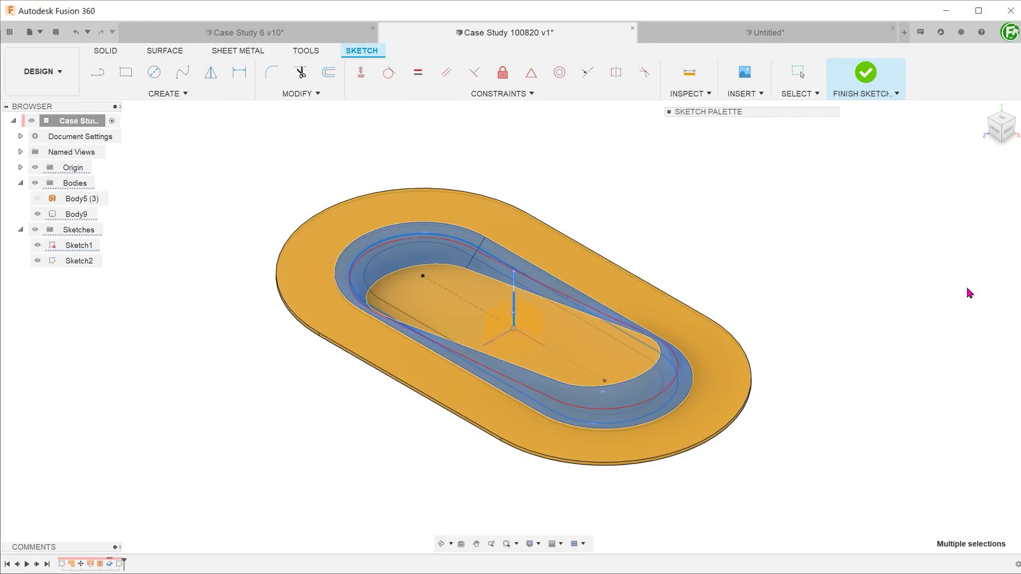
Hide Sketch1 and inspect the projected spline on the transition face.
{"action": "scroll", "coordinate": [440, 482], "scroll_direction": "up", "scroll_amount": 2}
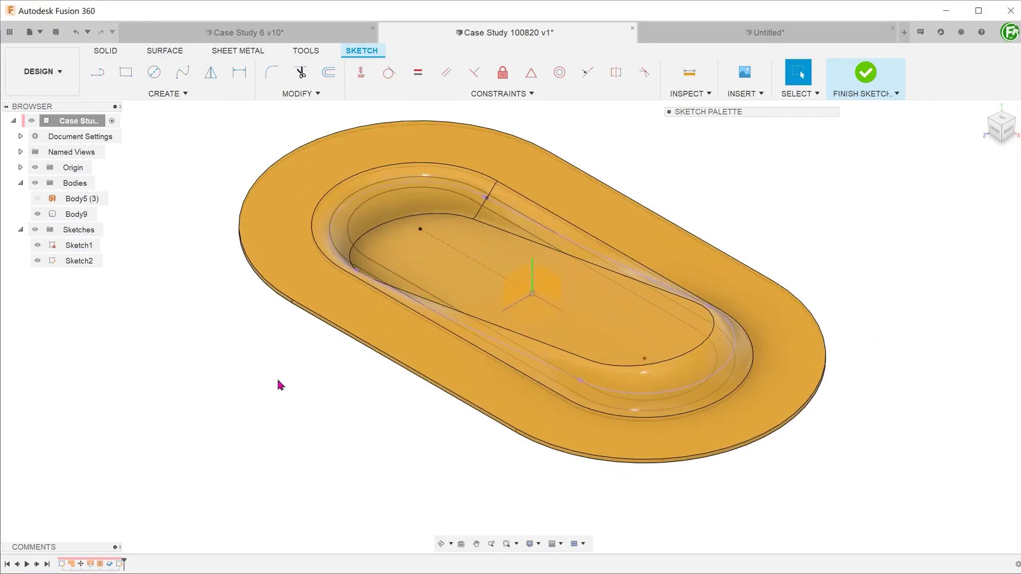
{"action": "left_click", "coordinate": [37, 247]}
{"action": "scroll", "coordinate": [644, 403], "scroll_direction": "up", "scroll_amount": 5}
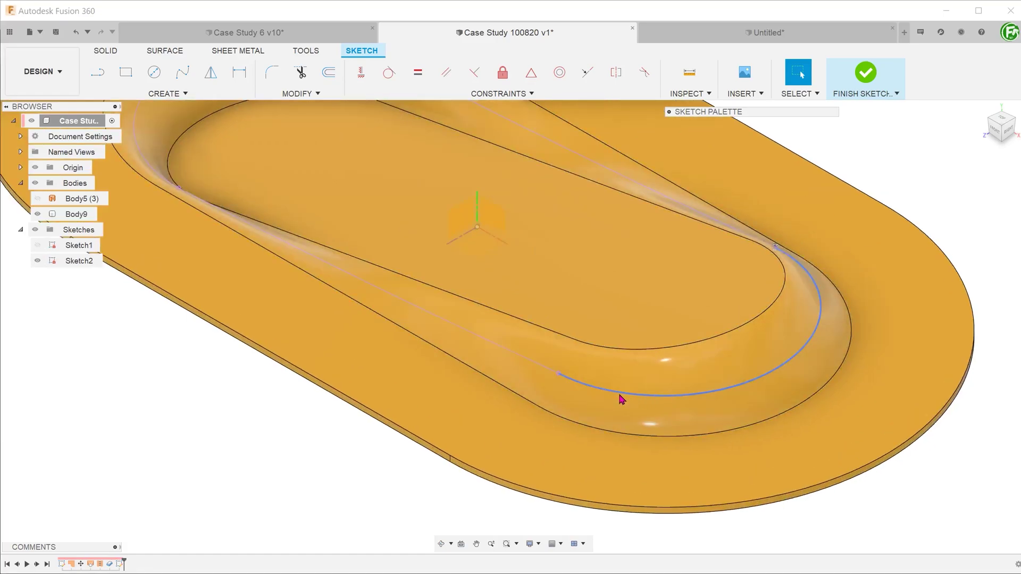
{"action": "left_click", "coordinate": [621, 399]}
{"action": "scroll", "coordinate": [620, 399], "scroll_direction": "down", "scroll_amount": 5}
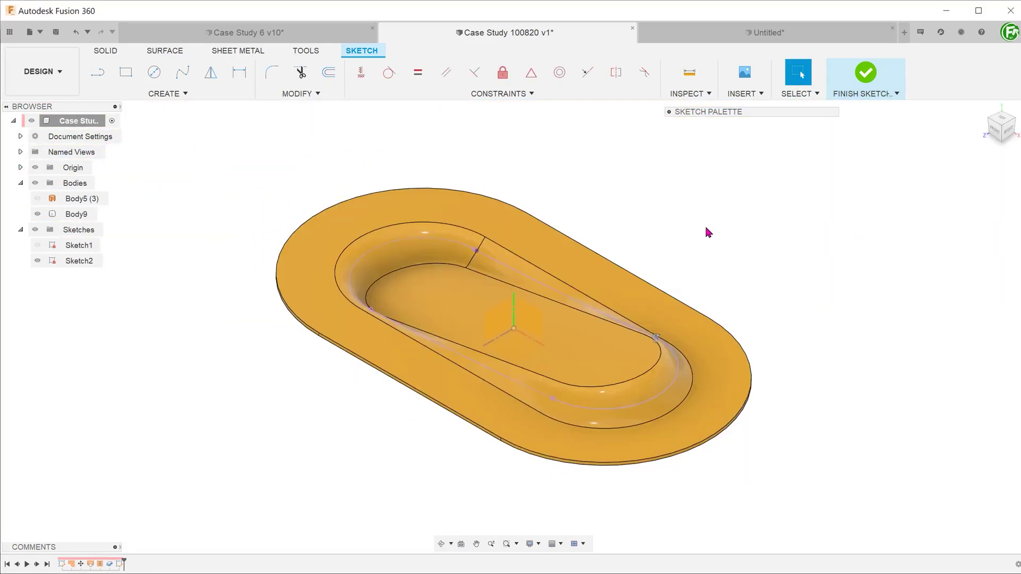
Finish Sketch2 and orbit to low, edge-on views to check the curve.
{"action": "left_click", "coordinate": [865, 72]}
{"action": "middle_click_drag", "start_coordinate": [310, 392], "coordinate": [647, 396], "text": "shift"}
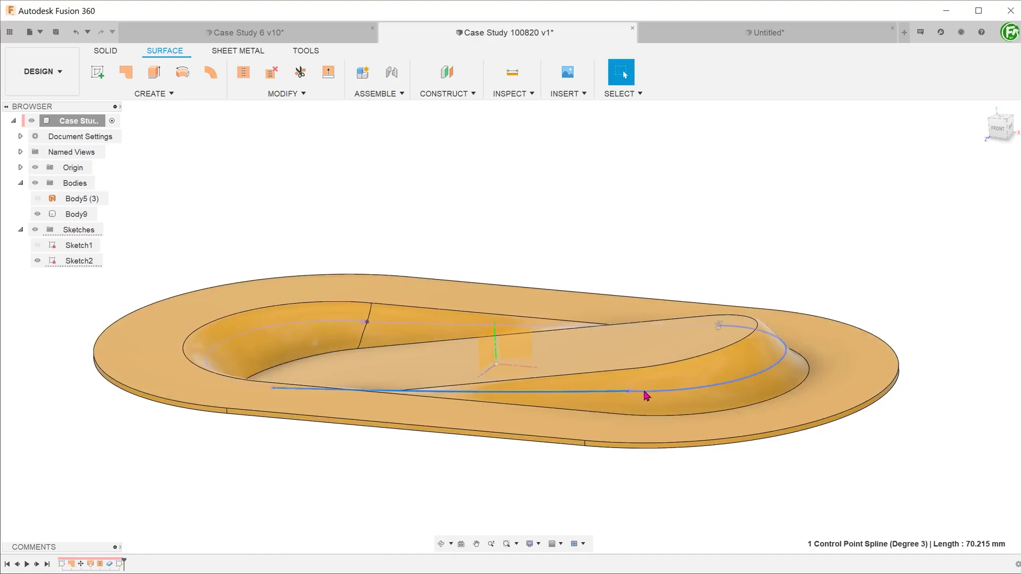
{"action": "left_click", "coordinate": [647, 396]}
{"action": "scroll", "coordinate": [759, 390], "scroll_direction": "up", "scroll_amount": 3}
{"action": "middle_click_drag", "start_coordinate": [759, 390], "coordinate": [948, 292], "text": "shift"}
Check the projected spline, then start a new sketch on Plane1.
{"action": "left_click", "coordinate": [629, 337]}
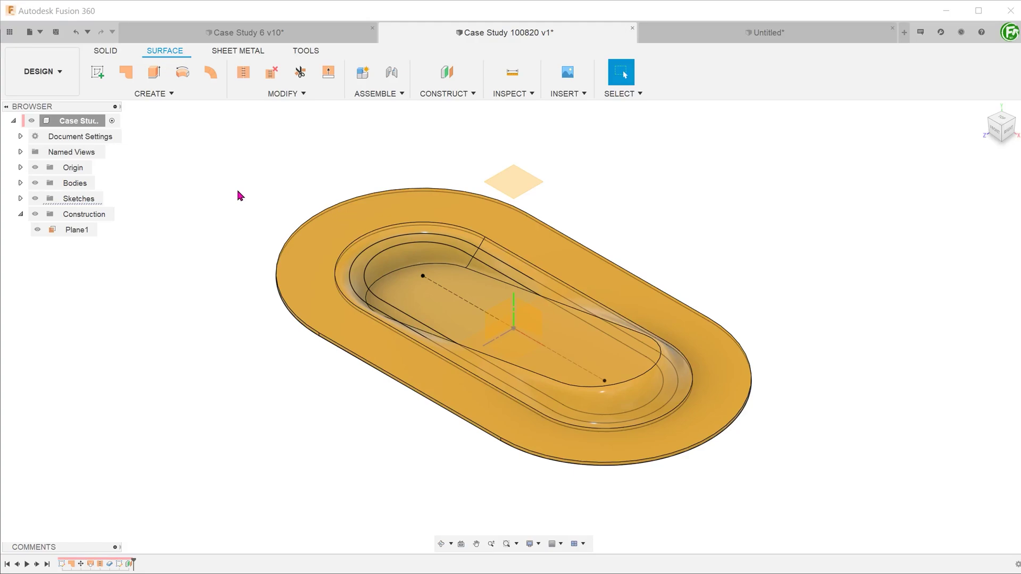
{"action": "left_click", "coordinate": [512, 181]}
{"action": "right_click", "coordinate": [509, 185]}
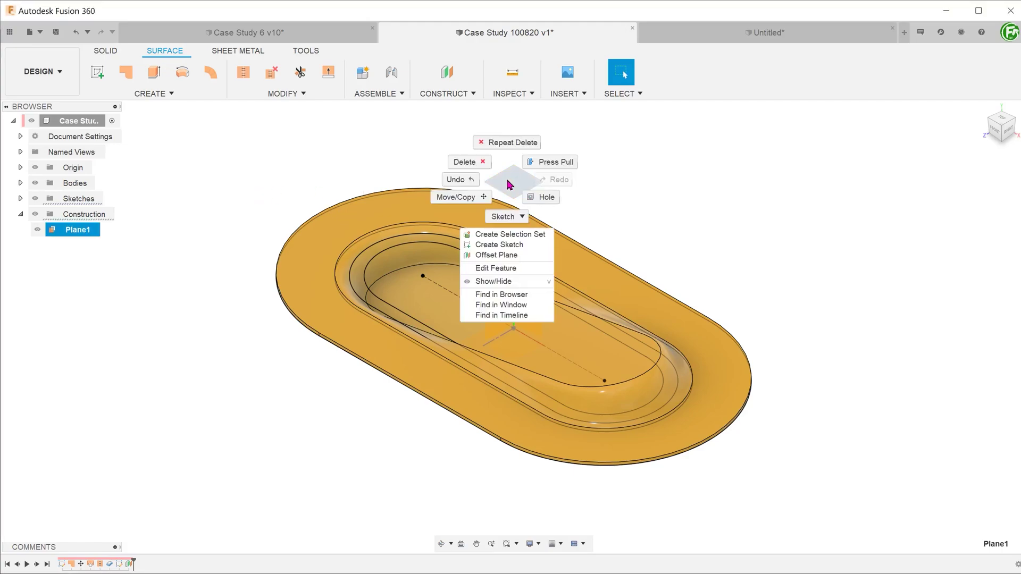
{"action": "left_click", "coordinate": [499, 244]}
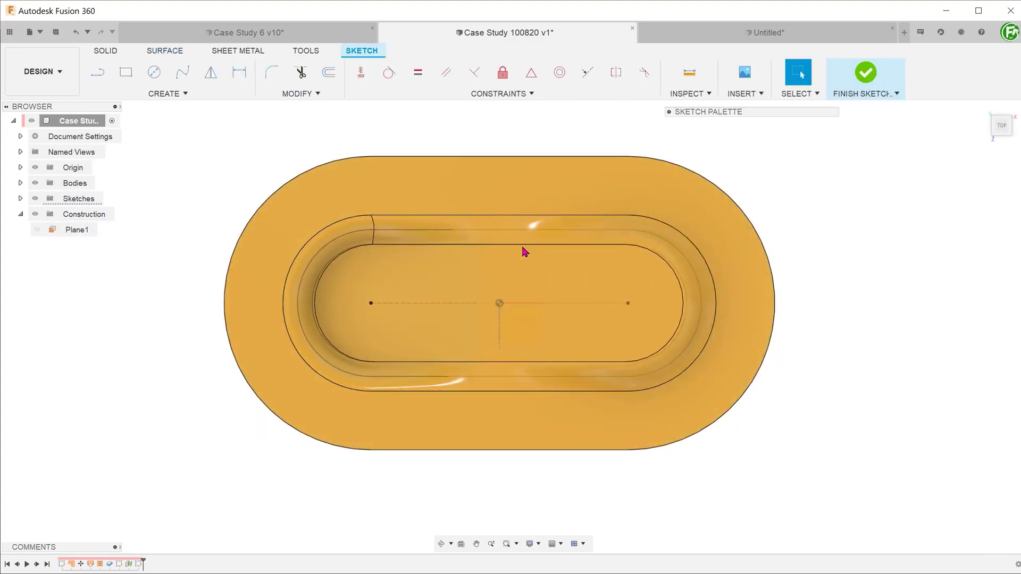
Draw a 2.5 mm diameter circle centred on the construction line and finish the sketch.
{"action": "key", "text": "c"}
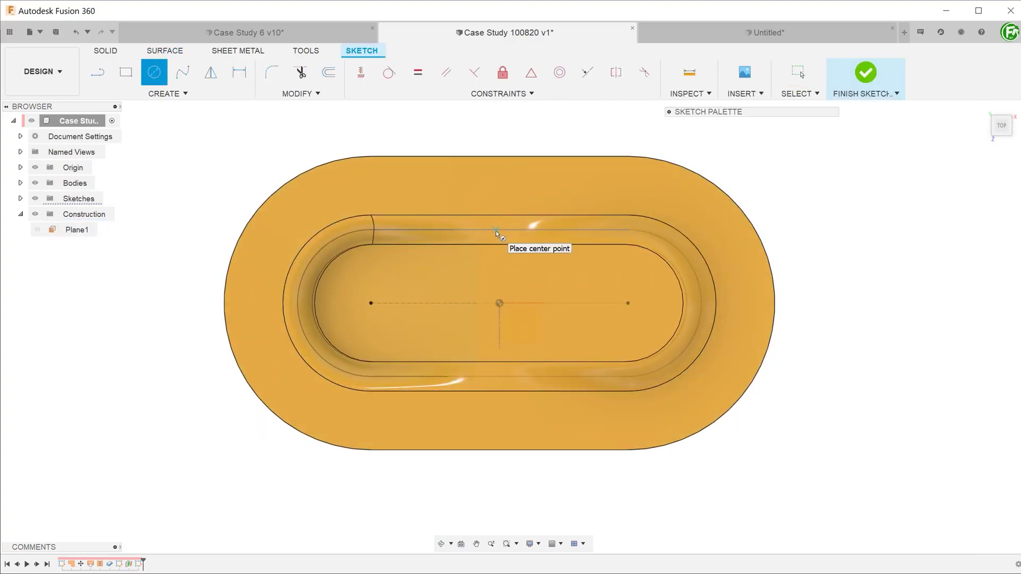
{"action": "left_click", "coordinate": [500, 229]}
{"action": "type", "text": "2.5"}
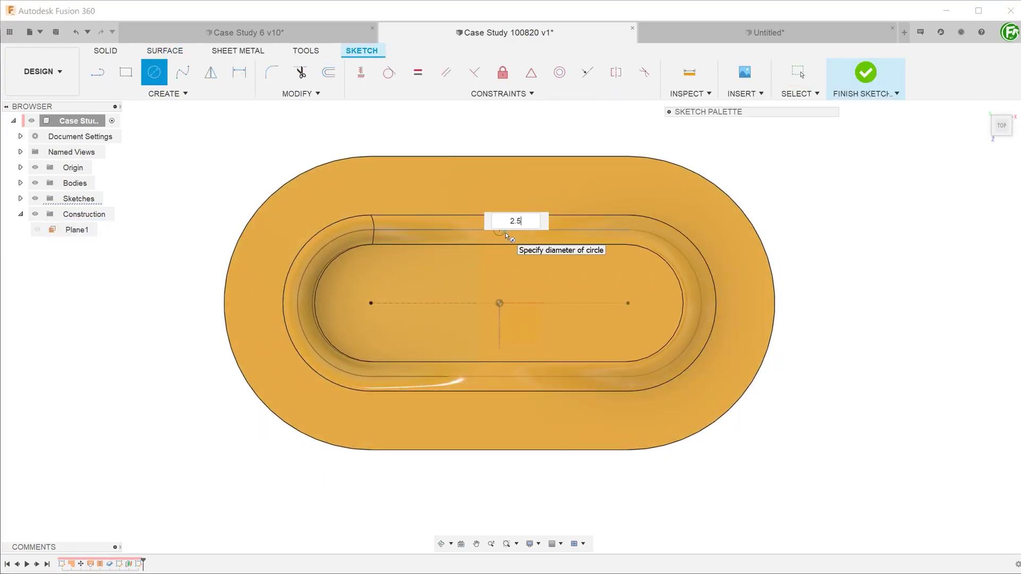
{"action": "key", "text": "Return"}
{"action": "key", "text": "Escape"}
{"action": "scroll", "coordinate": [443, 250], "scroll_direction": "up", "scroll_amount": 3}
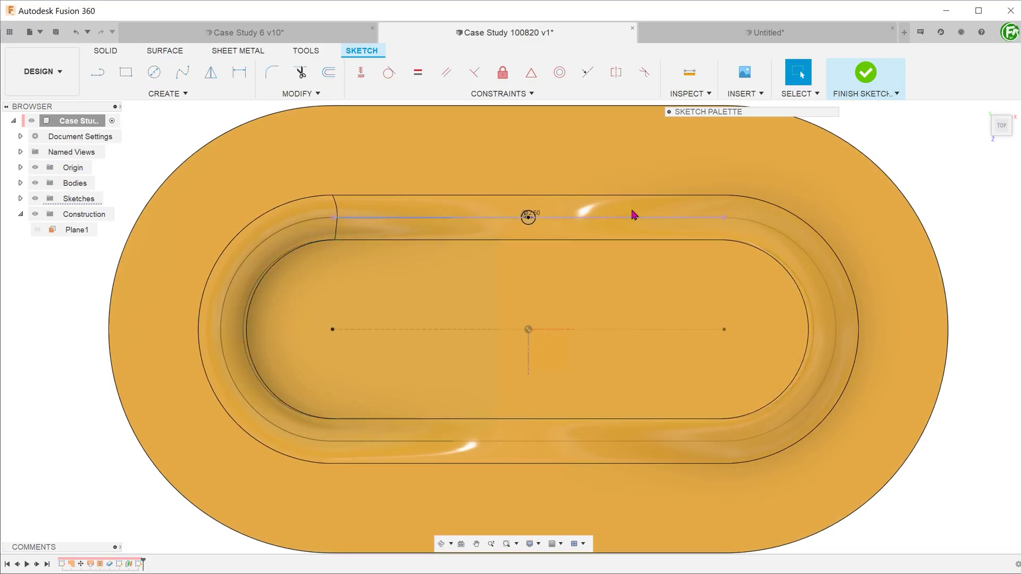
{"action": "left_click", "coordinate": [865, 73]}
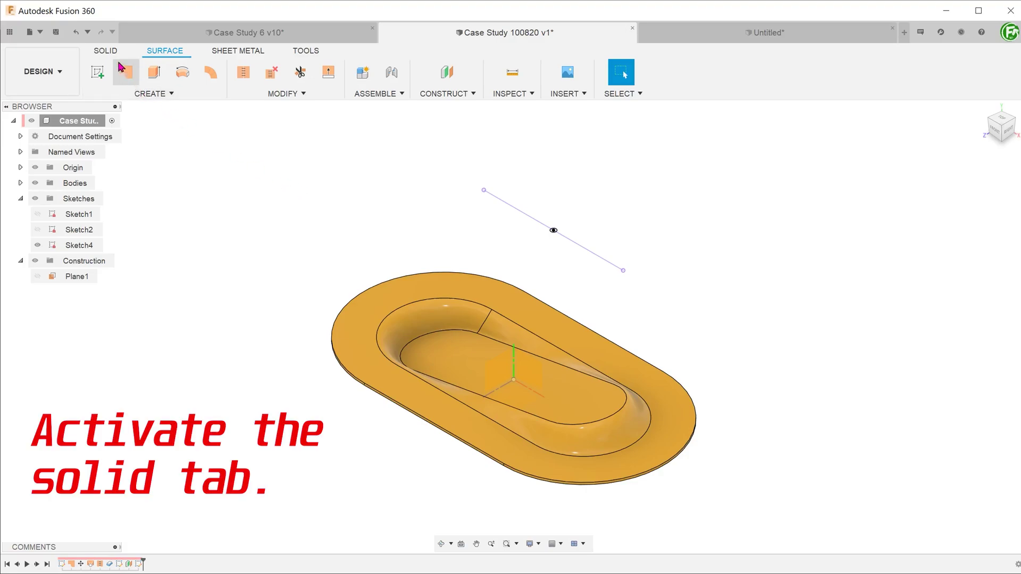
Extrude the small circle profile with its start set From Object on the sloped inner face.
{"action": "left_click", "coordinate": [105, 51]}
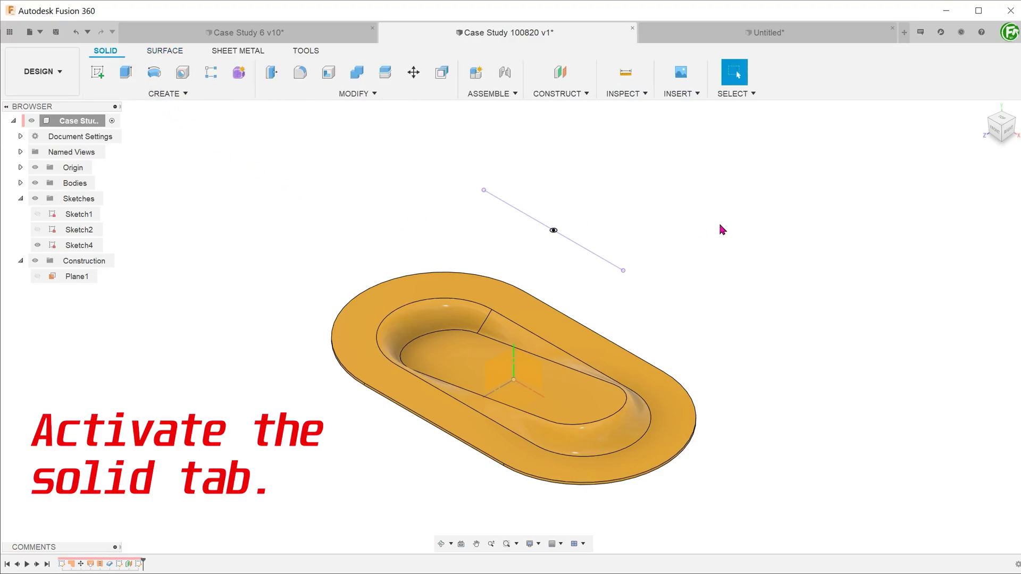
{"action": "key", "text": "e"}
{"action": "scroll", "coordinate": [559, 239], "scroll_direction": "up", "scroll_amount": 3}
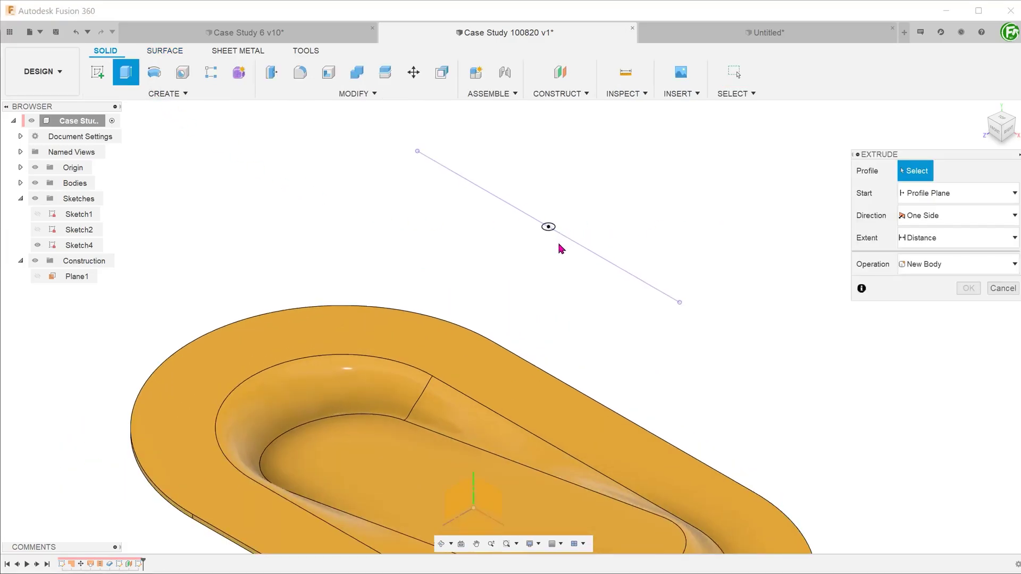
{"action": "scroll", "coordinate": [556, 236], "scroll_direction": "up", "scroll_amount": 2}
{"action": "left_click", "coordinate": [541, 218]}
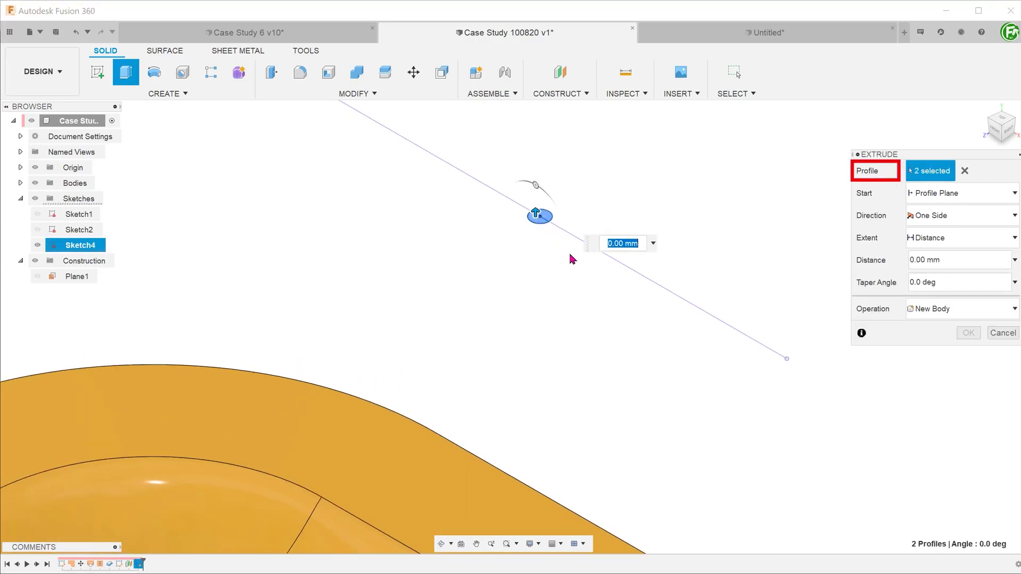
{"action": "scroll", "coordinate": [531, 306], "scroll_direction": "down", "scroll_amount": 5}
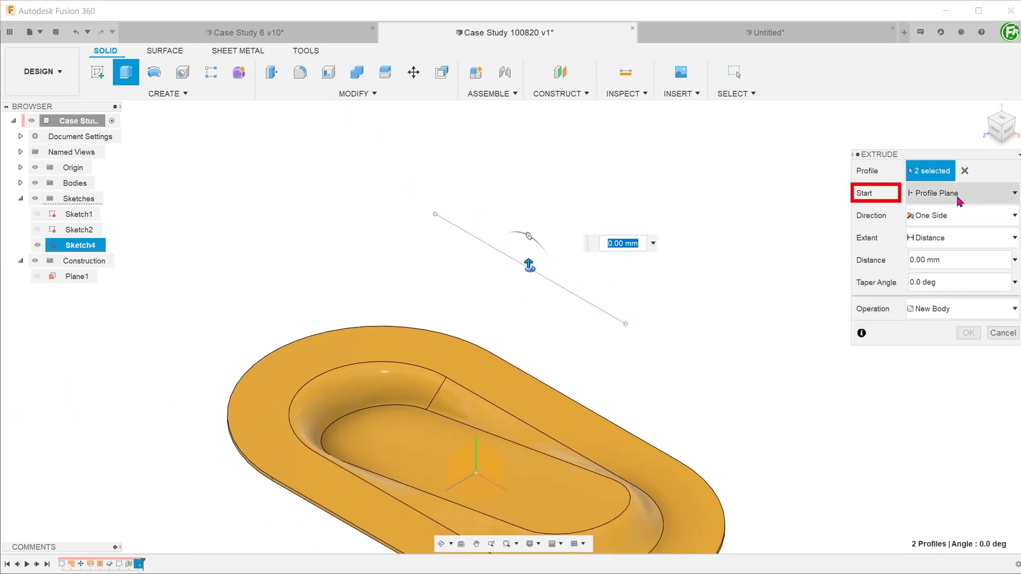
{"action": "left_click", "coordinate": [960, 197]}
{"action": "left_click", "coordinate": [957, 238]}
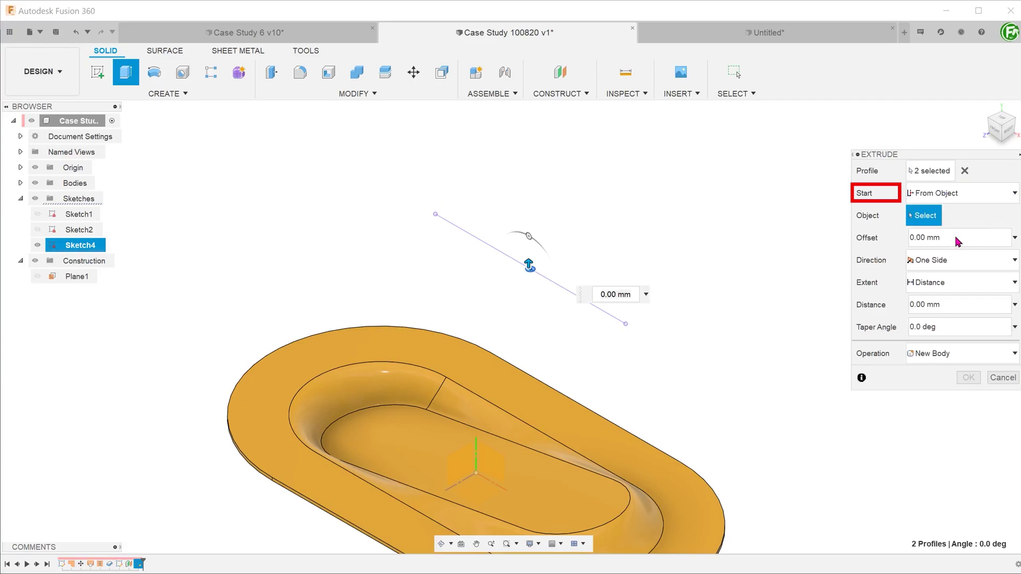
{"action": "left_click", "coordinate": [486, 413]}
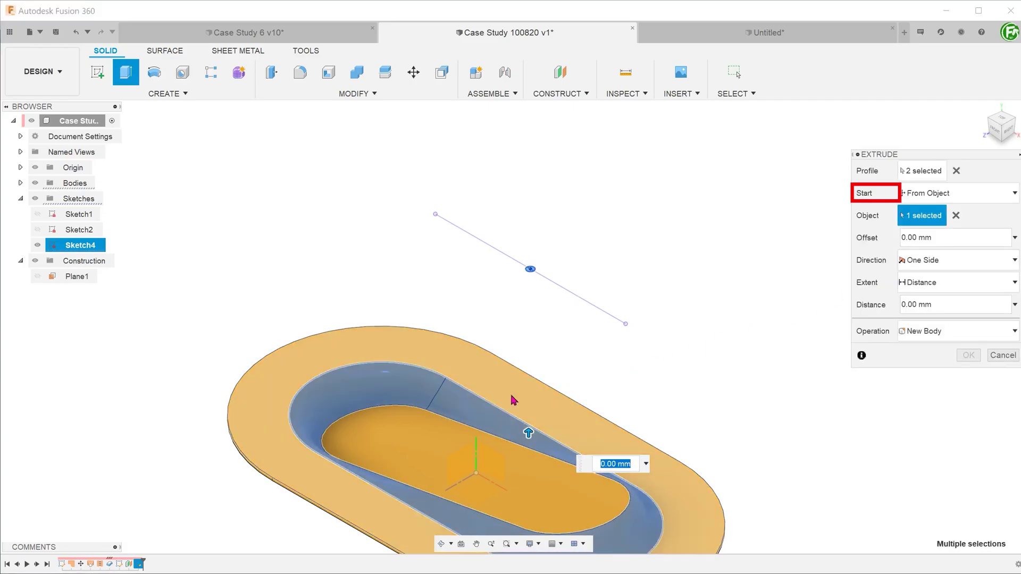
Set the peg extrusion to 2 mm, joined to the part, and confirm it.
{"action": "scroll", "coordinate": [661, 365], "scroll_direction": "down", "scroll_amount": 1}
{"action": "middle_click_drag", "start_coordinate": [661, 365], "coordinate": [668, 297]}
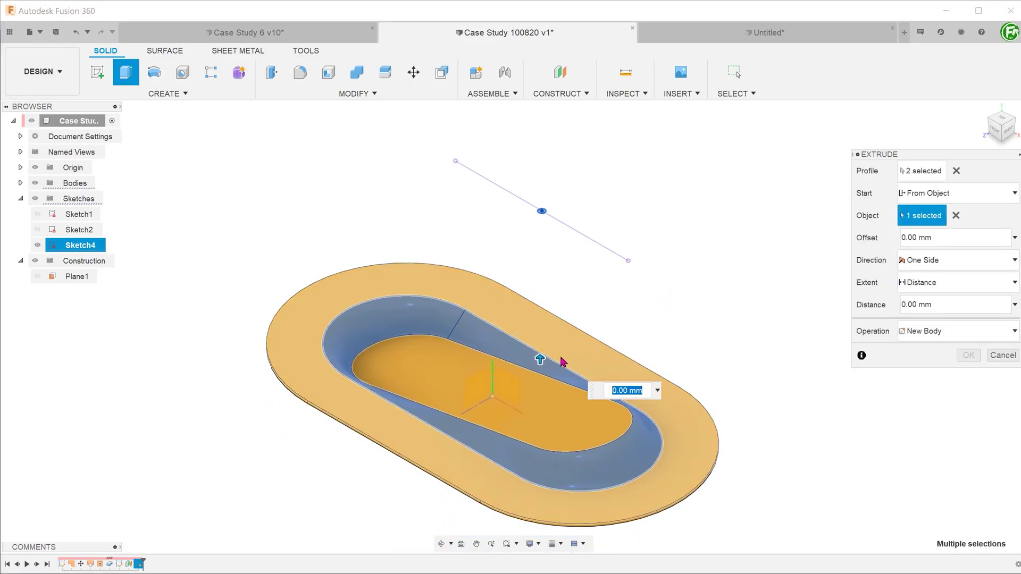
{"action": "left_click_drag", "start_coordinate": [540, 358], "coordinate": [540, 352]}
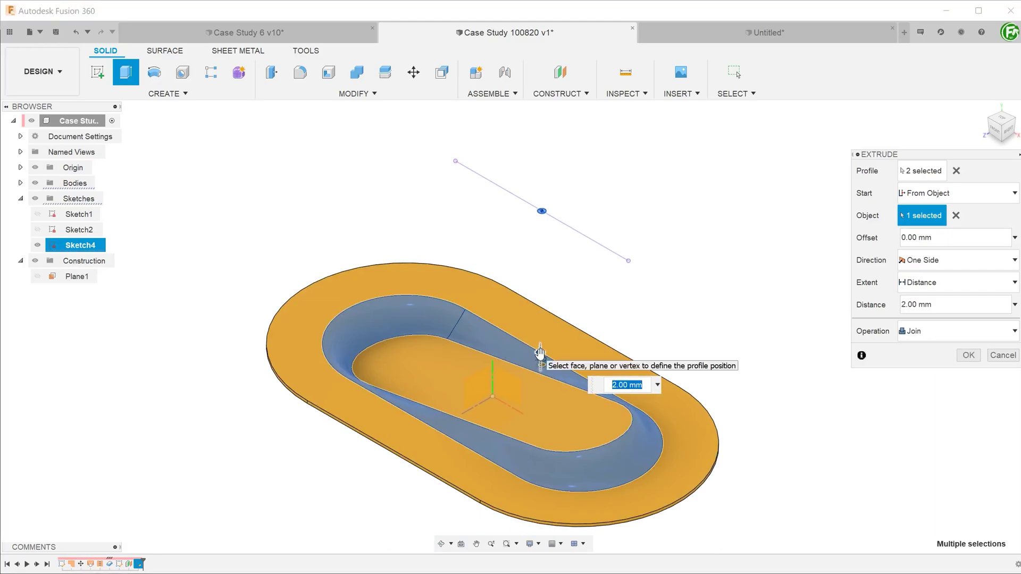
{"action": "left_click", "coordinate": [968, 356]}
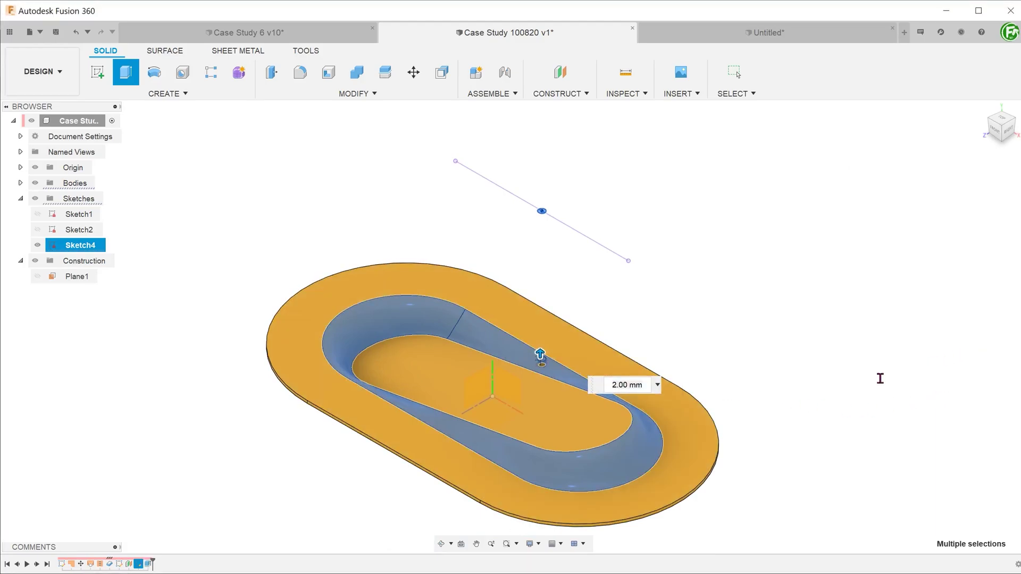
{"action": "scroll", "coordinate": [532, 399], "scroll_direction": "up", "scroll_amount": 4}
{"action": "middle_click_drag", "start_coordinate": [563, 385], "coordinate": [531, 372], "text": "shift"}
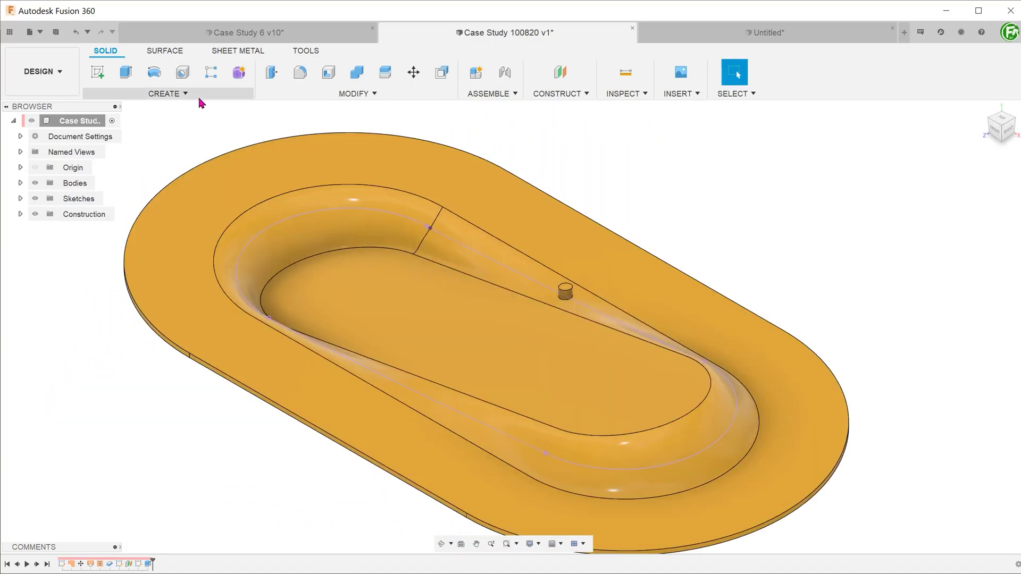
Start a Pattern on Path with the peg as the feature to pattern.
{"action": "left_click", "coordinate": [200, 95]}
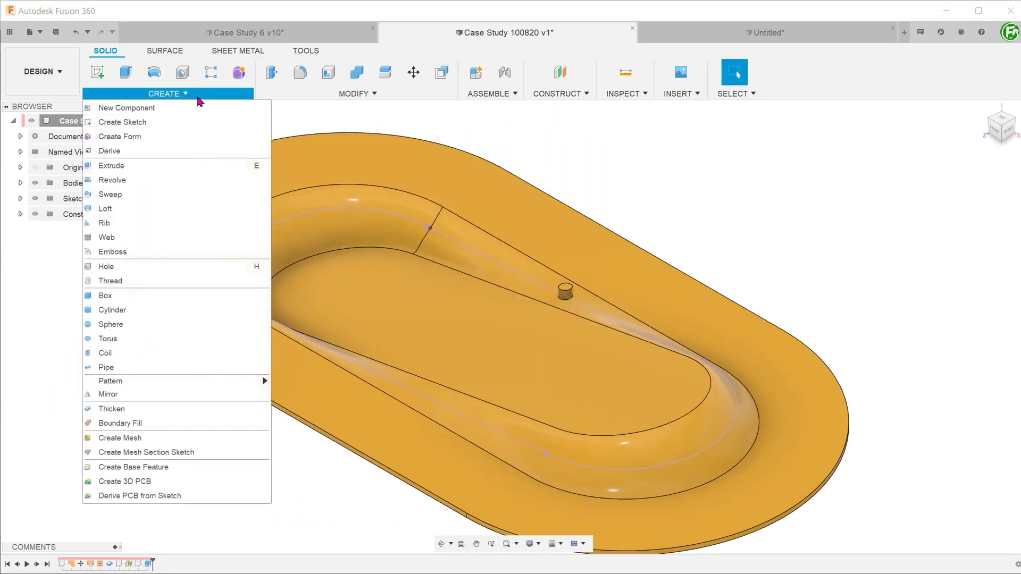
{"action": "mouse_move", "coordinate": [232, 388]}
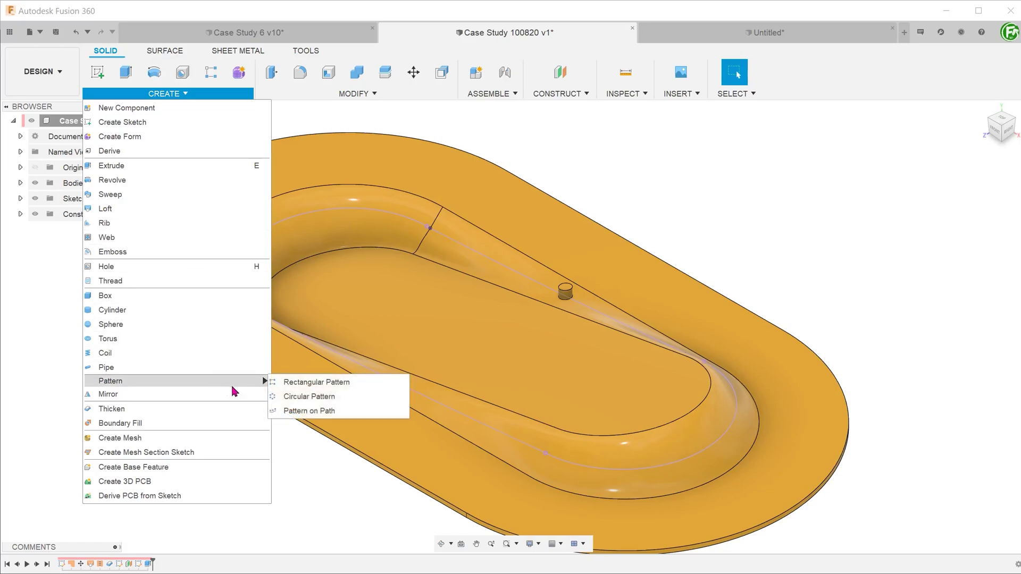
{"action": "left_click", "coordinate": [362, 414]}
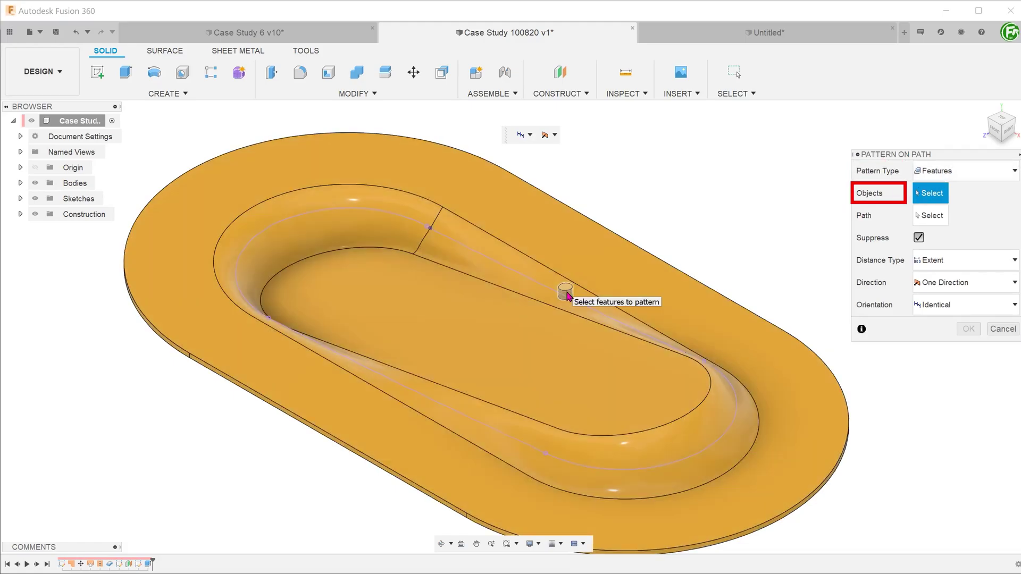
{"action": "left_click", "coordinate": [567, 294]}
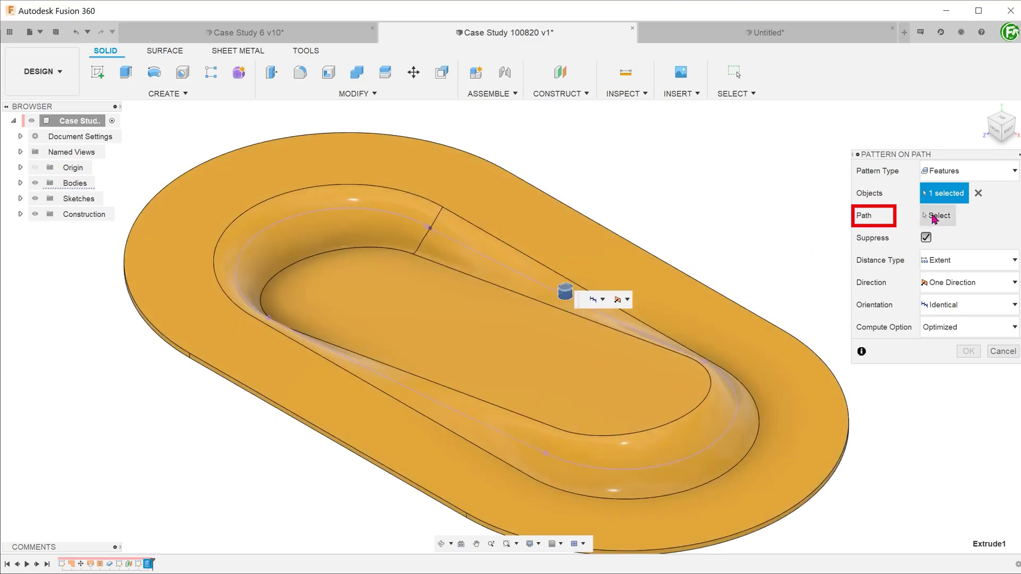
Use the loop's lines and arcs as the path, with 30 copies over 255.515 mm.
{"action": "left_click", "coordinate": [946, 216]}
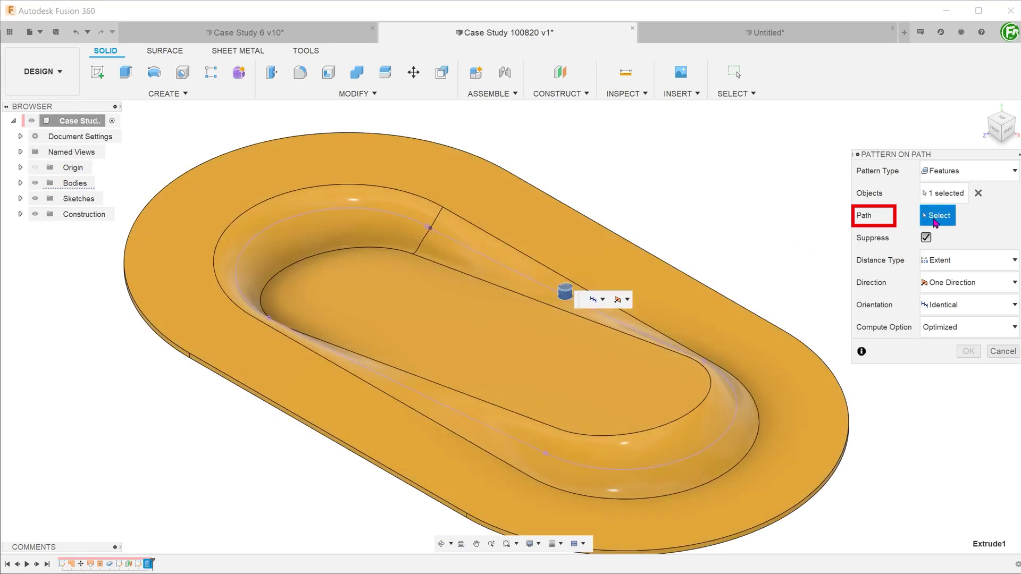
{"action": "left_click", "coordinate": [641, 331]}
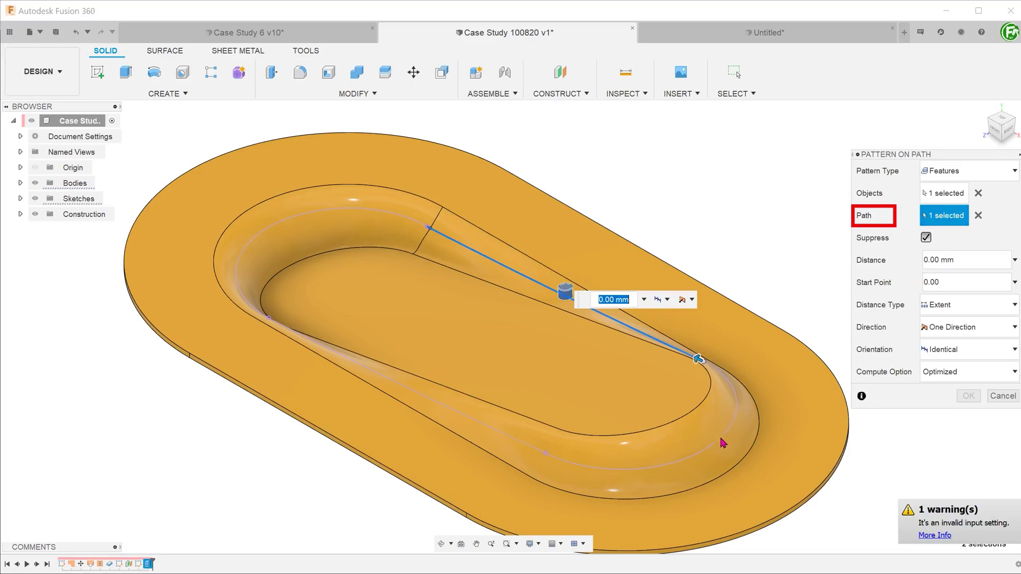
{"action": "left_click", "coordinate": [529, 446]}
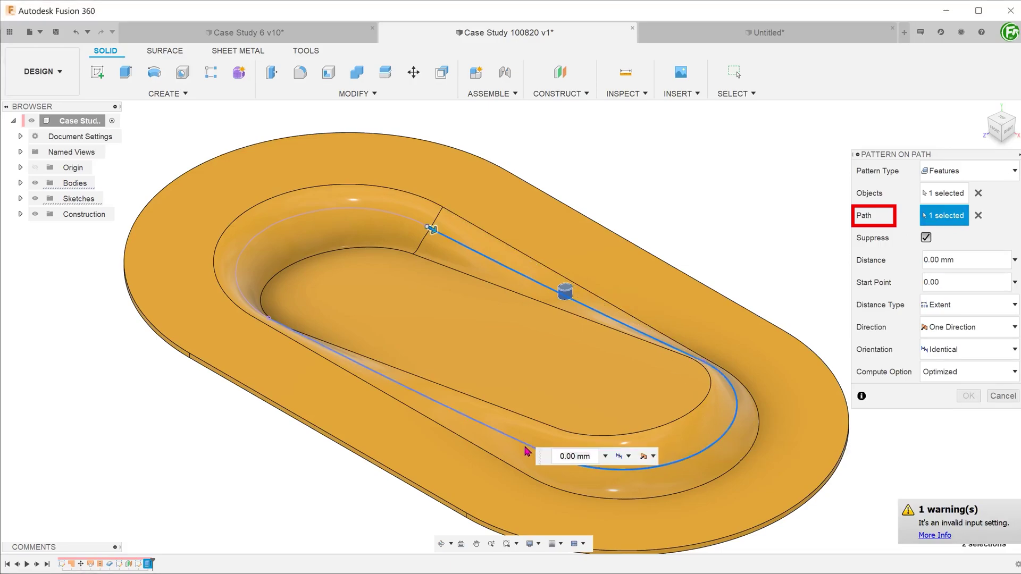
{"action": "left_click", "coordinate": [248, 261]}
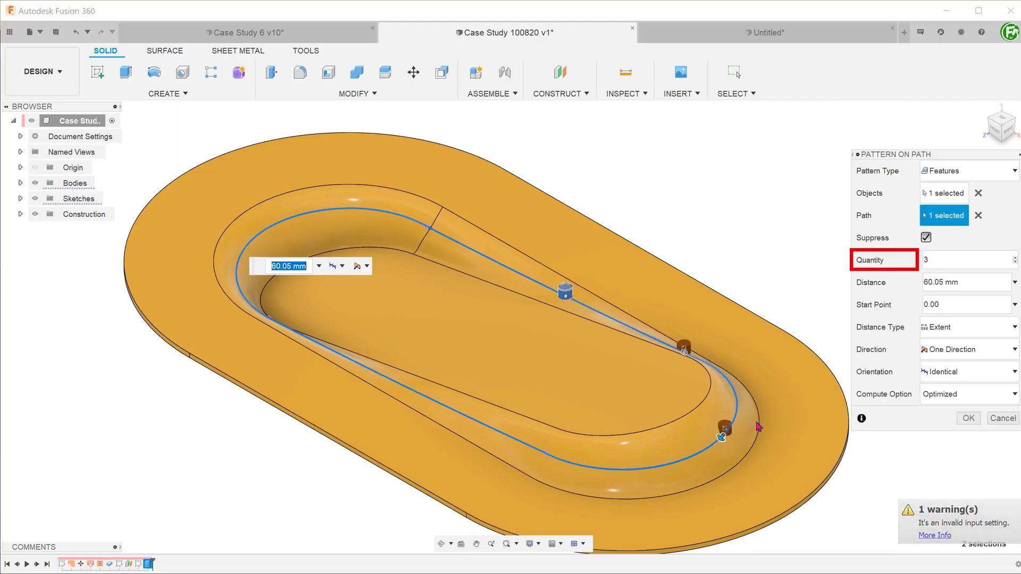
{"action": "left_click", "coordinate": [947, 260]}
{"action": "type", "text": "0"}
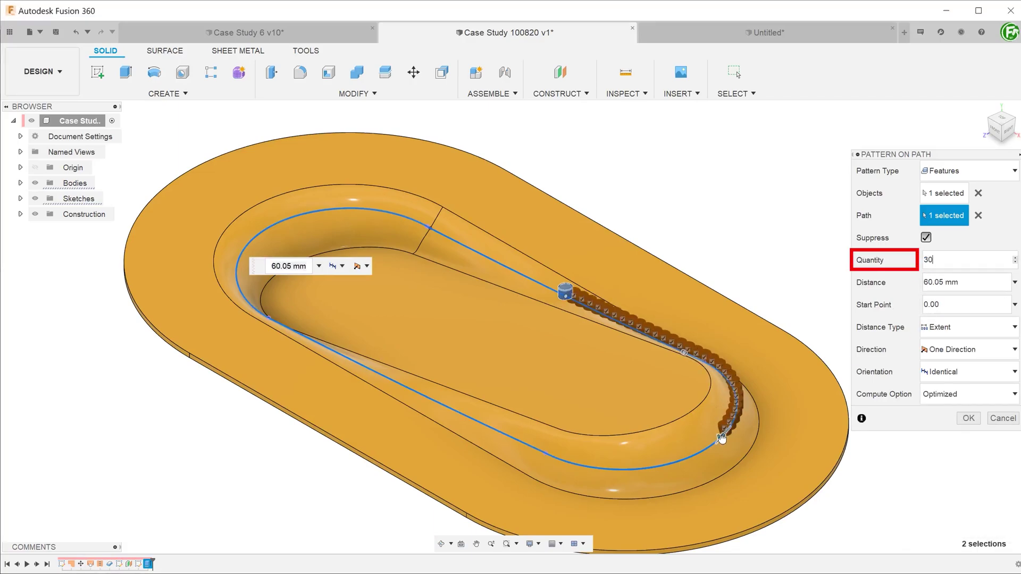
{"action": "mouse_move", "coordinate": [264, 245]}
{"action": "left_mouse_down"}
{"action": "mouse_move", "coordinate": [490, 195]}
{"action": "mouse_move", "coordinate": [529, 277]}
{"action": "left_mouse_up"}
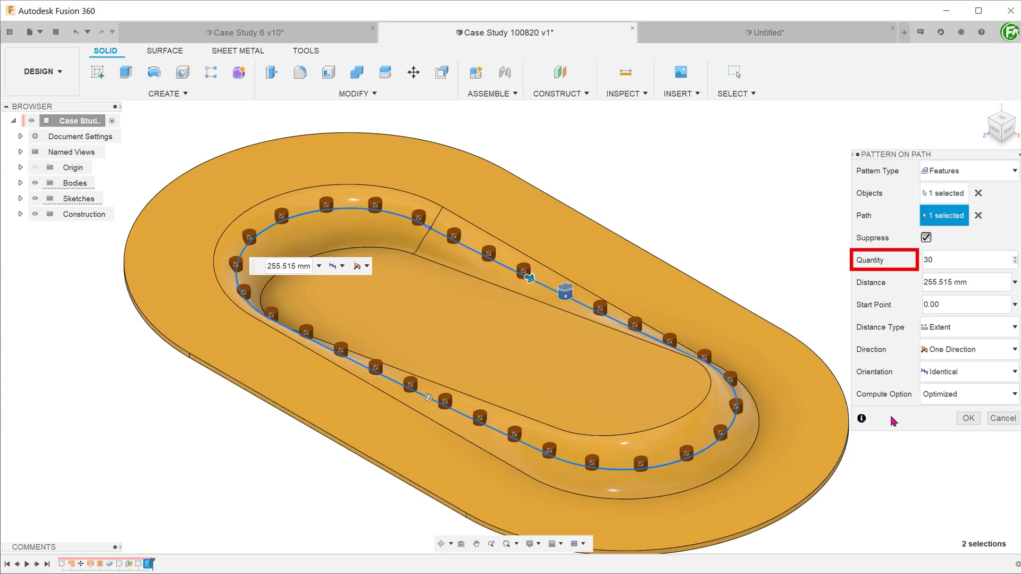
Commit the 30-peg pattern and hide the sketches.
{"action": "left_click", "coordinate": [968, 418]}
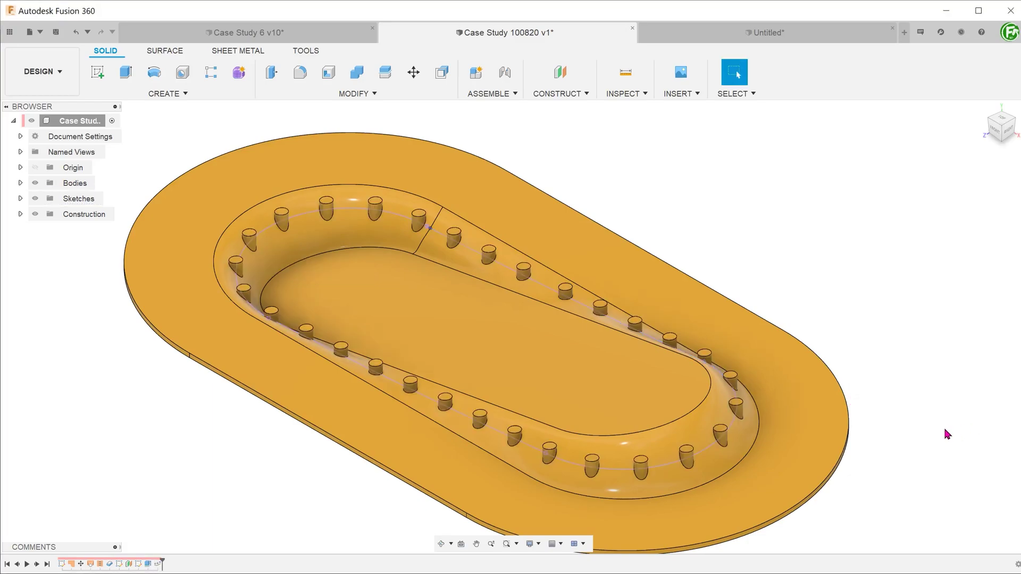
{"action": "left_click", "coordinate": [35, 198]}
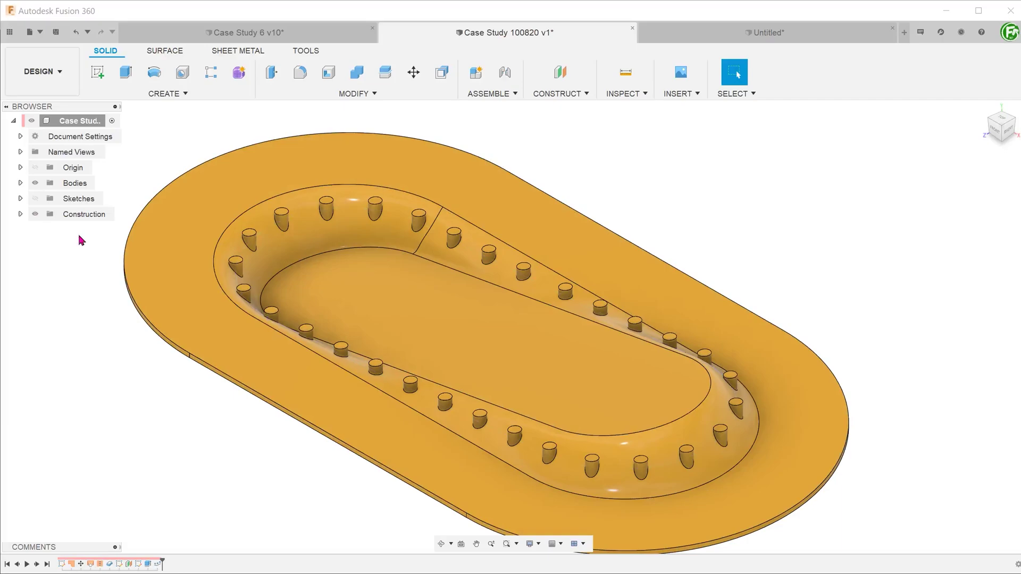